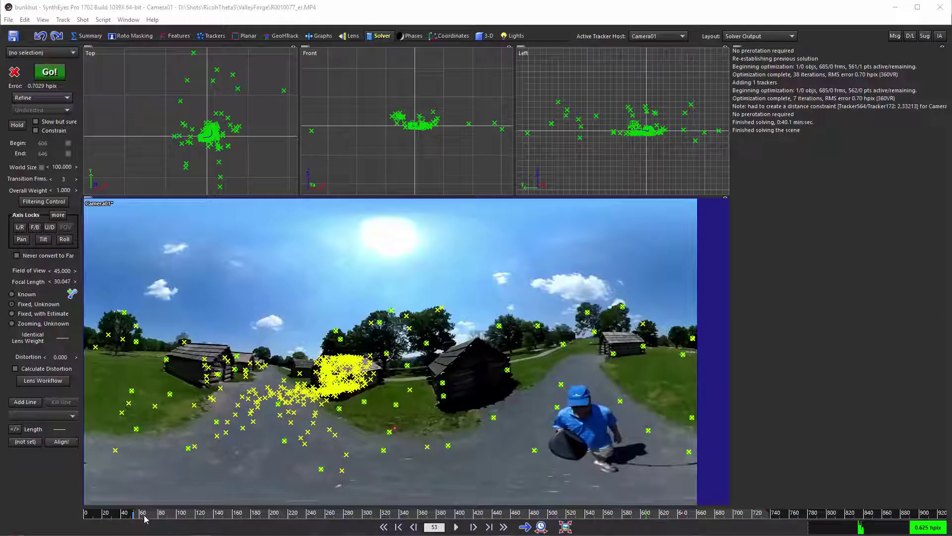
Step: Preview the shed interior footage and pan and zoom the Top and Front point-cloud views
mouse_move(144, 519)
mouse_down()
mouse_move(768, 516)
mouse_move(133, 515)
mouse_up()
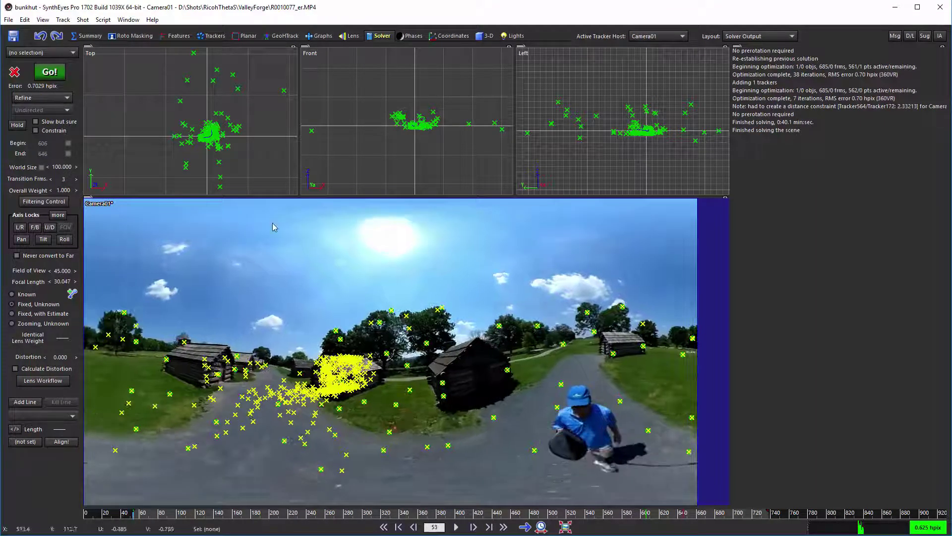
scroll(191, 143, up, 2)
middle_drag(191, 143, 146, 151)
scroll(428, 126, up, 2)
middle_drag(428, 127, 339, 139)
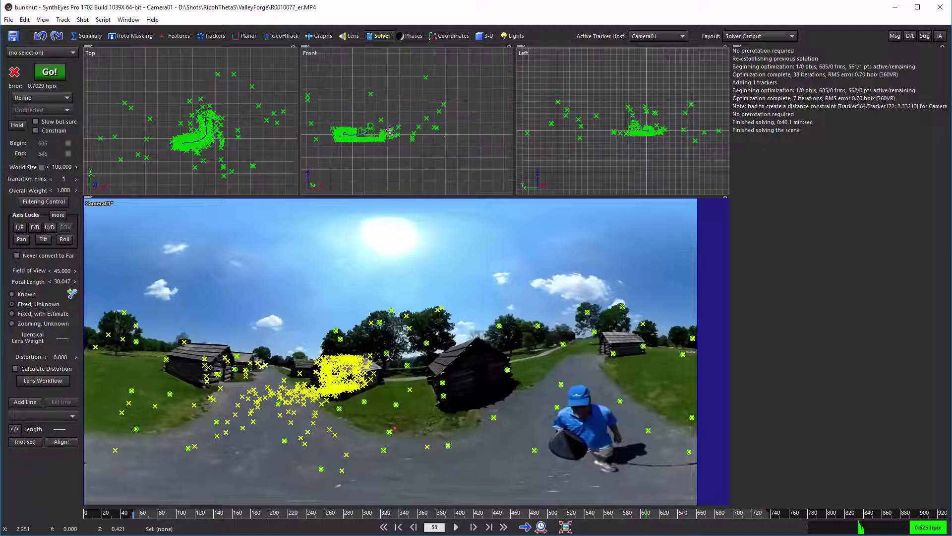
scroll(621, 157, up, 2)
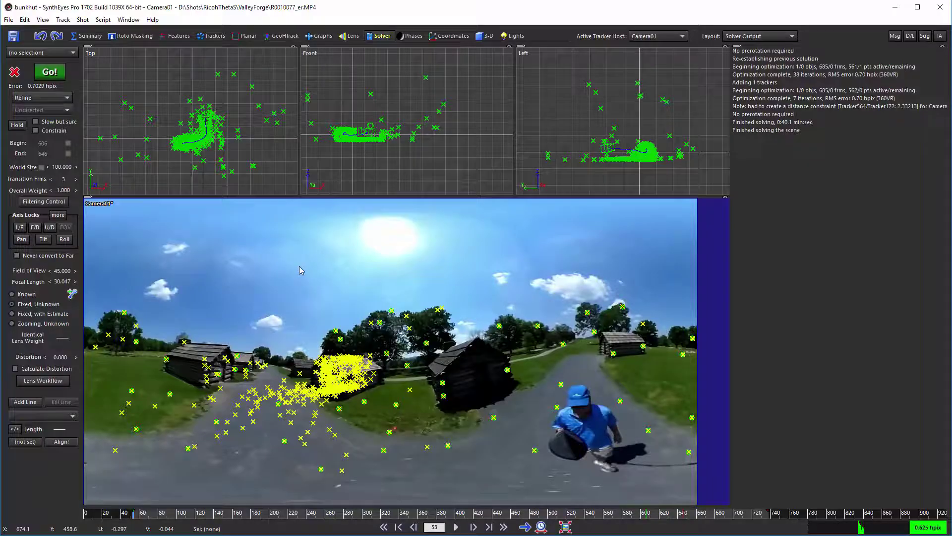
scroll(213, 138, up, 1)
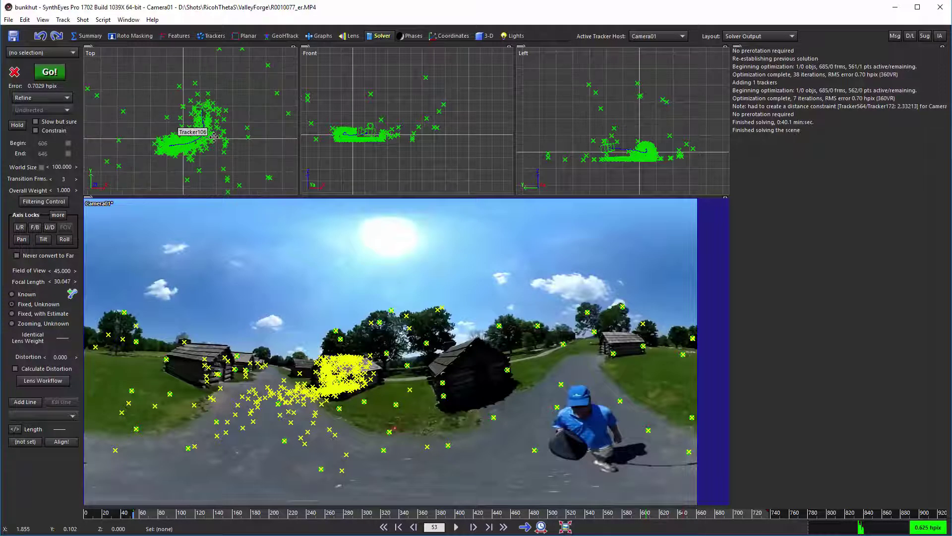
scroll(212, 138, up, 1)
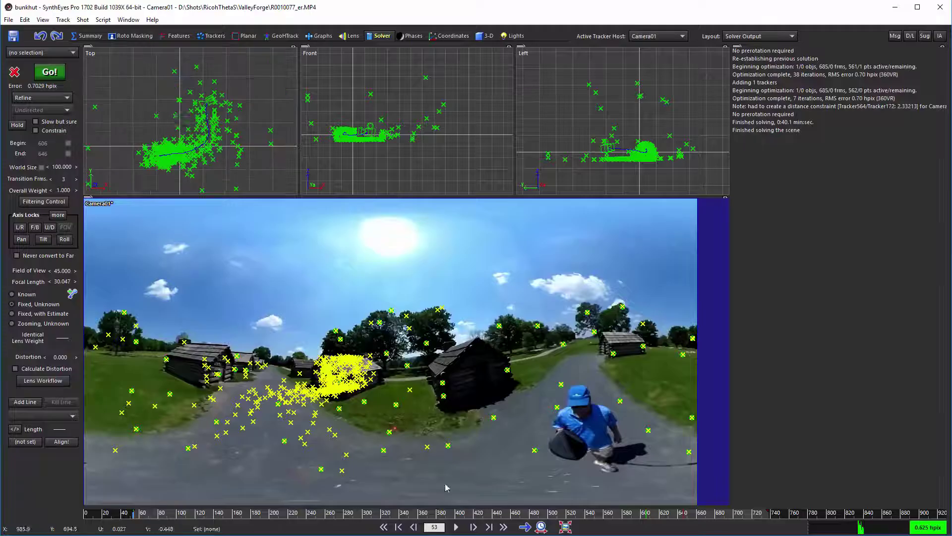
key(space)
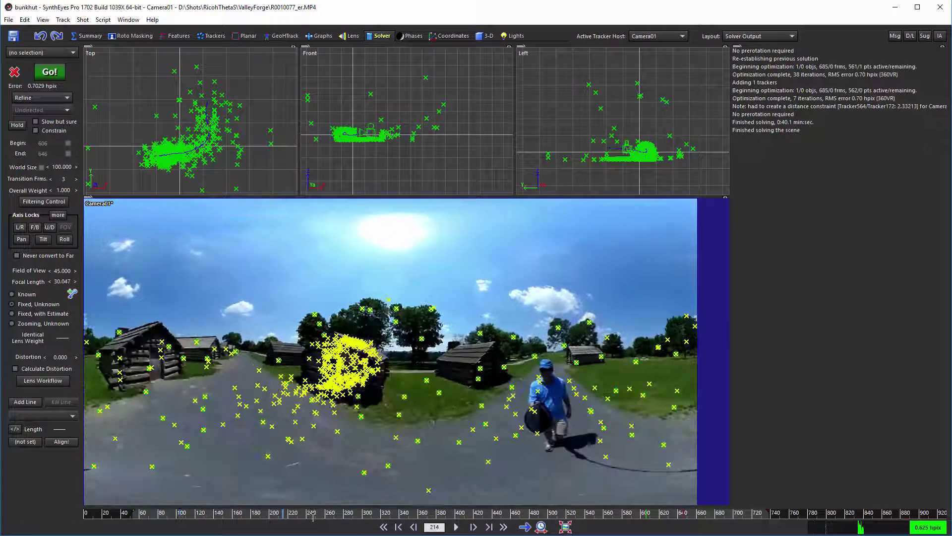
key(space)
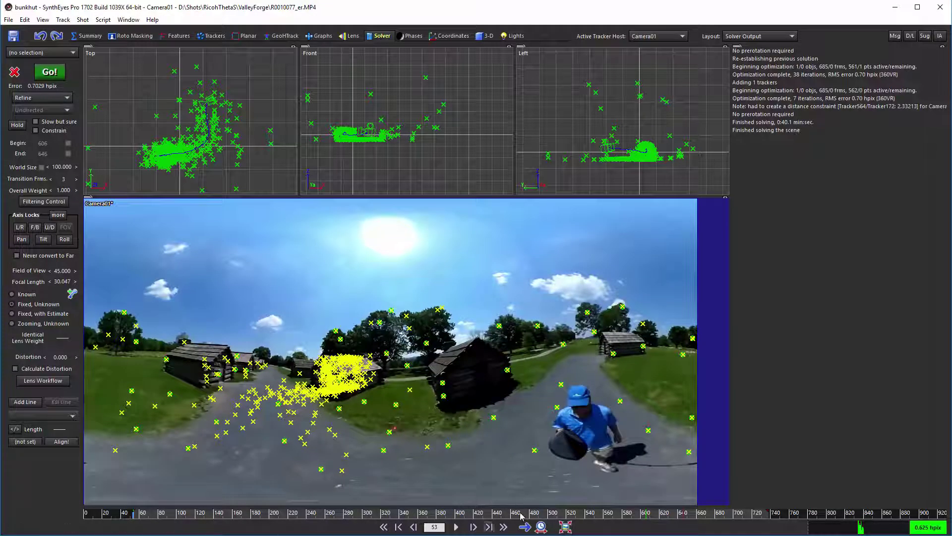
drag(142, 517, 331, 517)
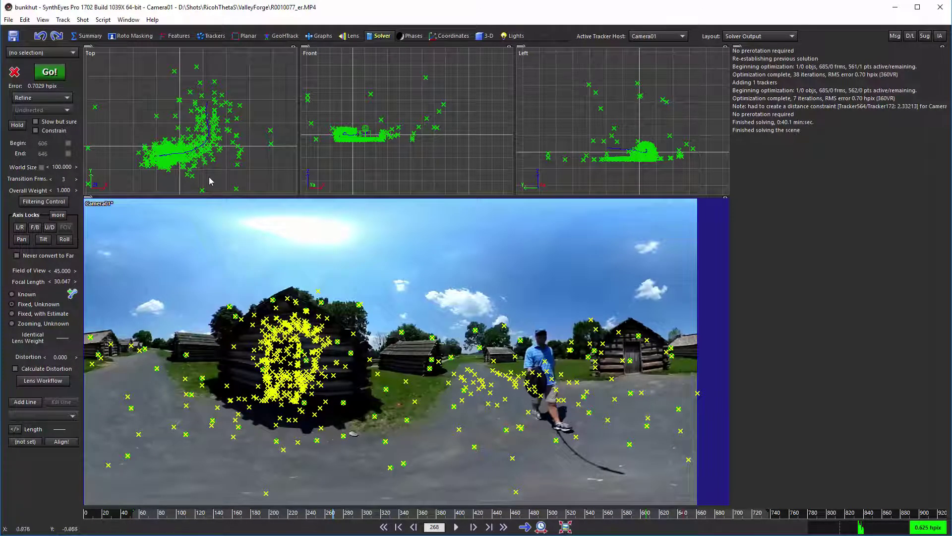
drag(187, 517, 134, 517)
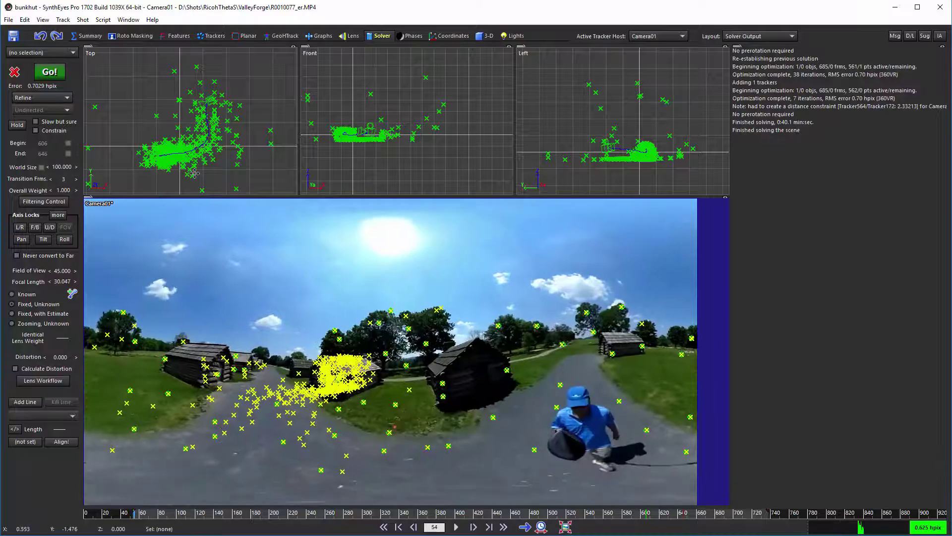
Step: Select Camera01 and scrub the timeline to the log-cabin interior around frame 660
click(209, 101)
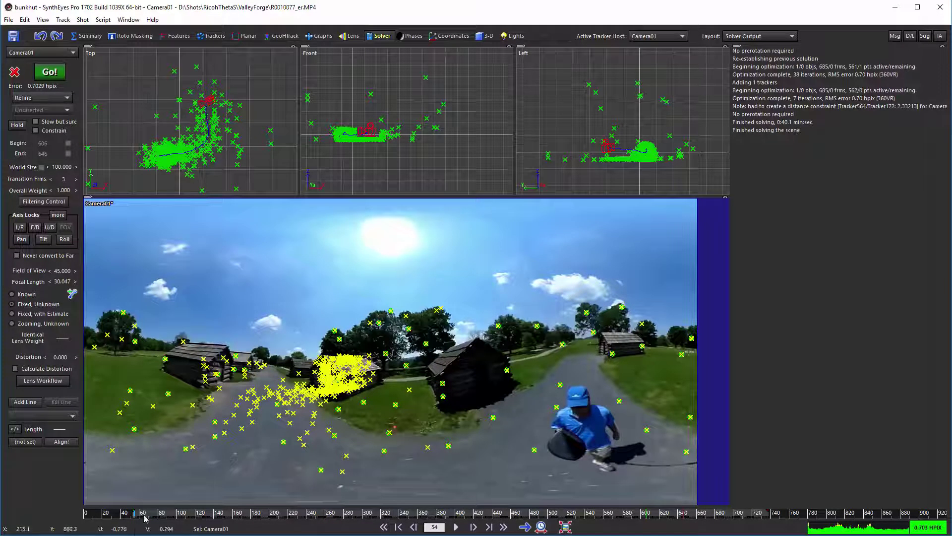
drag(139, 517, 769, 533)
drag(144, 514, 133, 514)
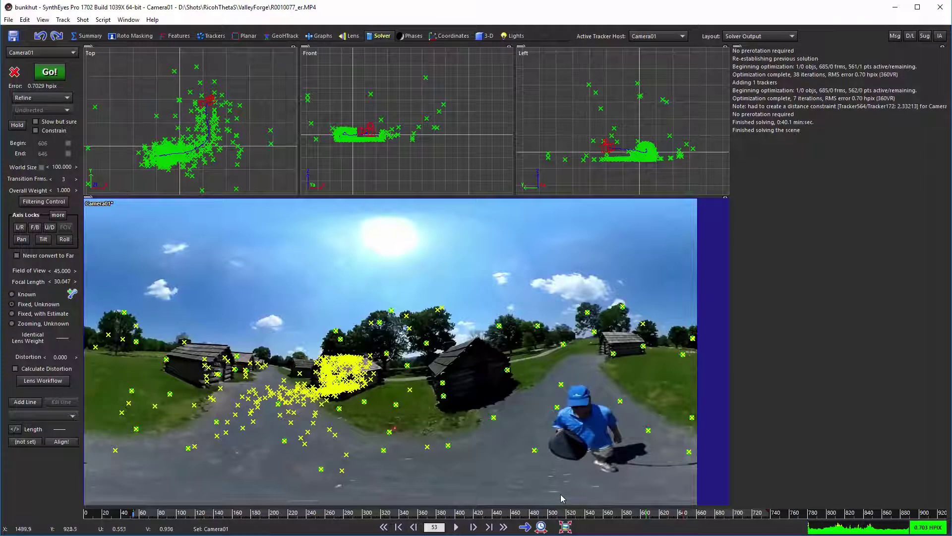
drag(648, 519, 696, 532)
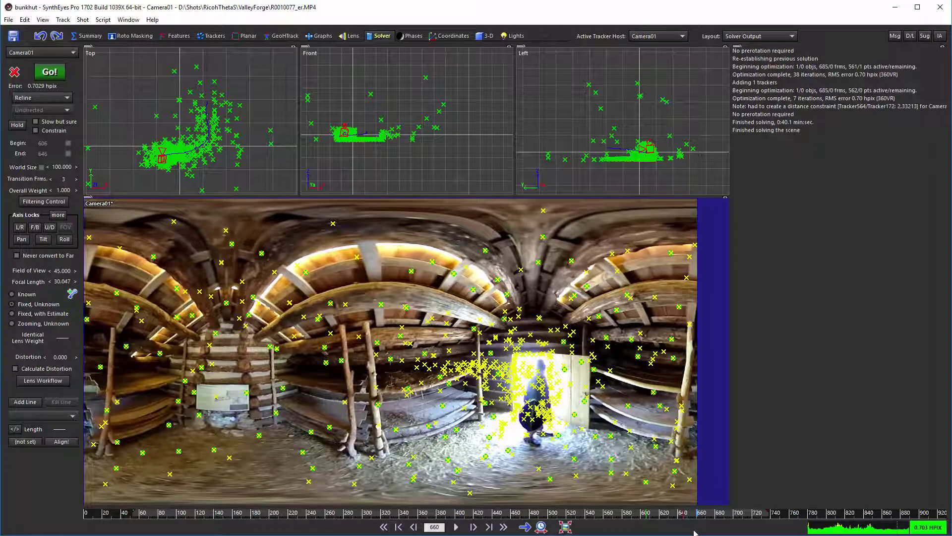
Step: Select Tracker558 on the cabin's dirt floor and change its colour to magenta
click(213, 449)
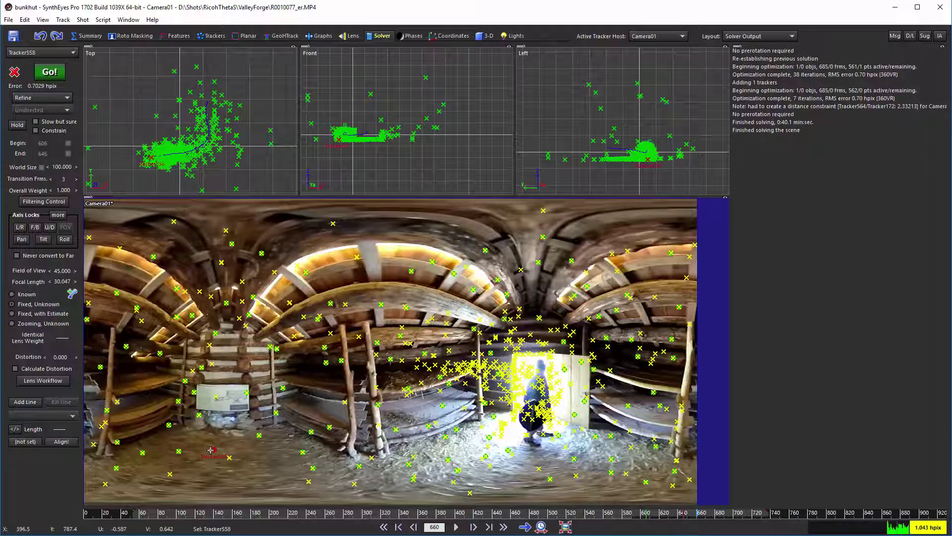
click(203, 37)
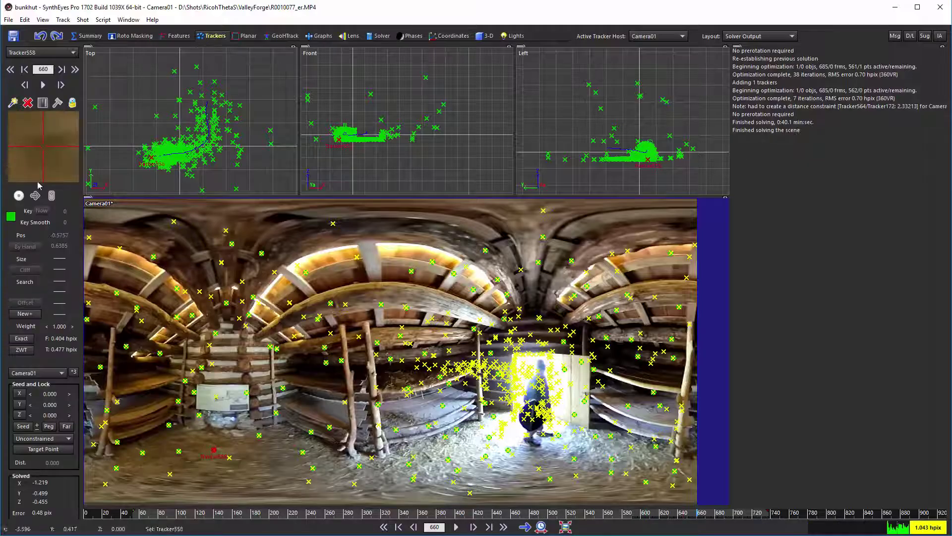
click(10, 217)
click(106, 67)
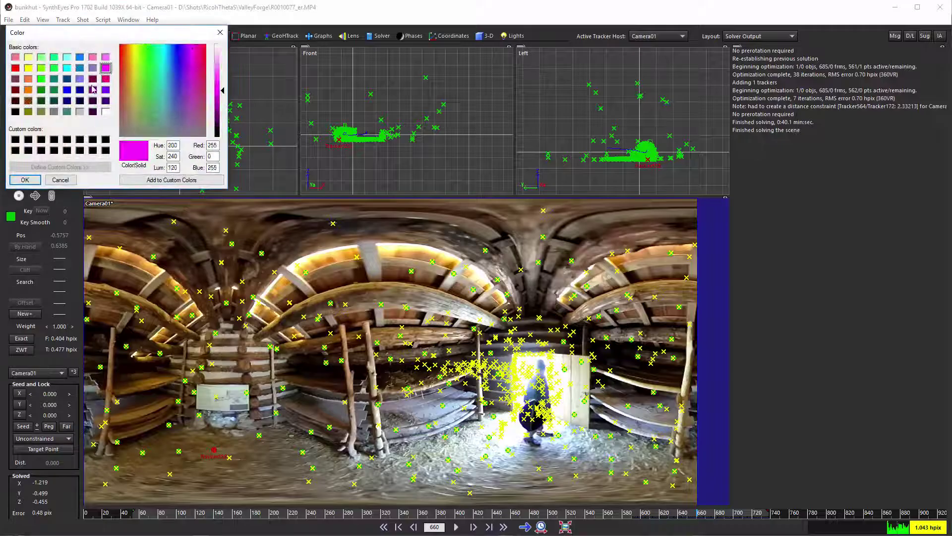
click(33, 180)
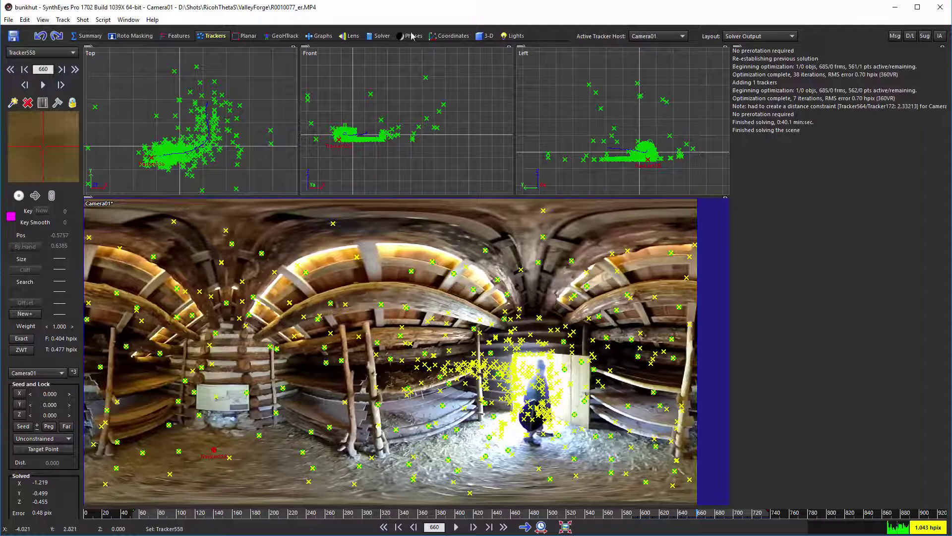
Step: Use the *3 setup to make Tracker13 origin, Tracker135 lock point, and Tracker558 on the XY plane
click(441, 36)
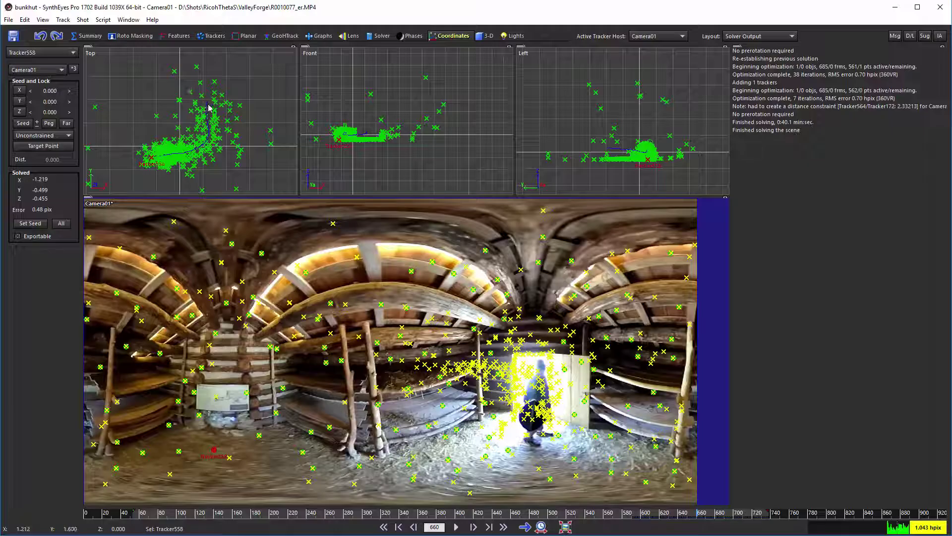
click(74, 70)
click(201, 82)
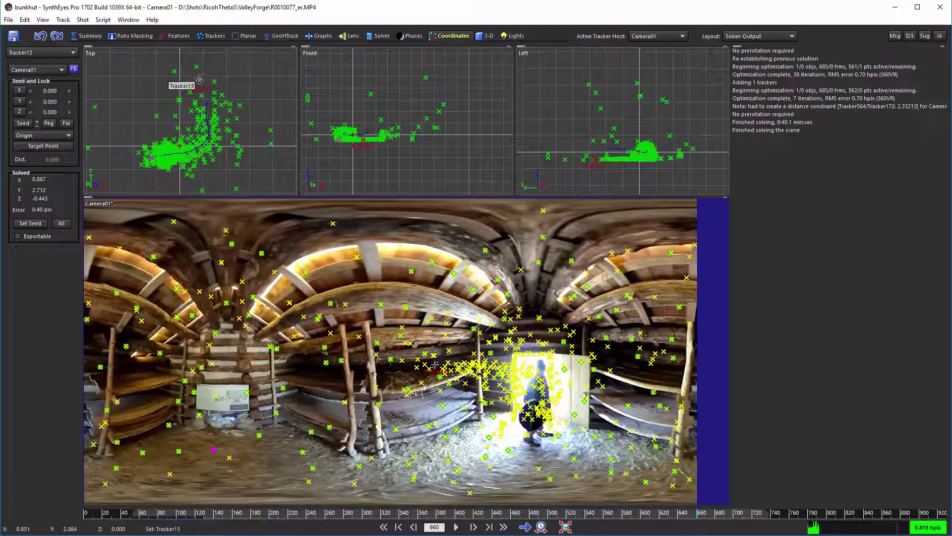
click(212, 160)
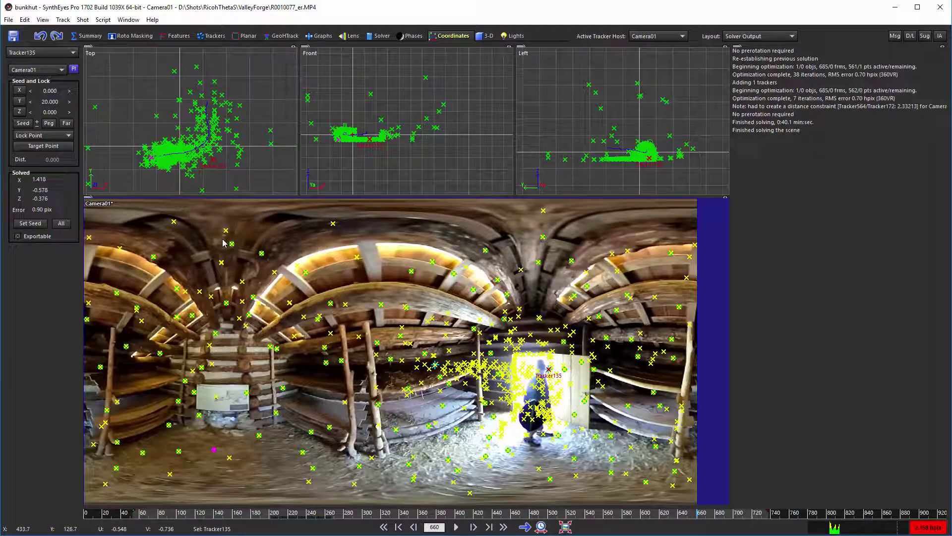
scroll(144, 148, up, 3)
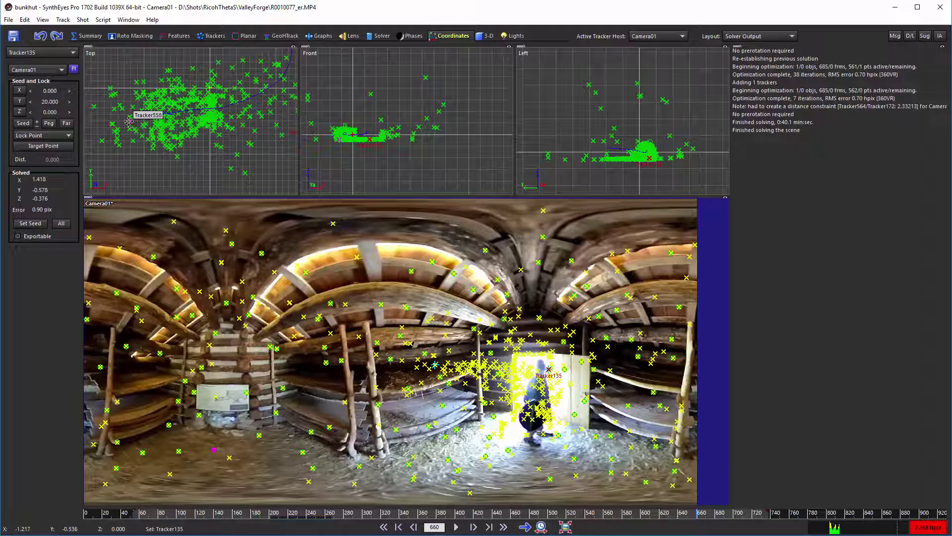
click(128, 121)
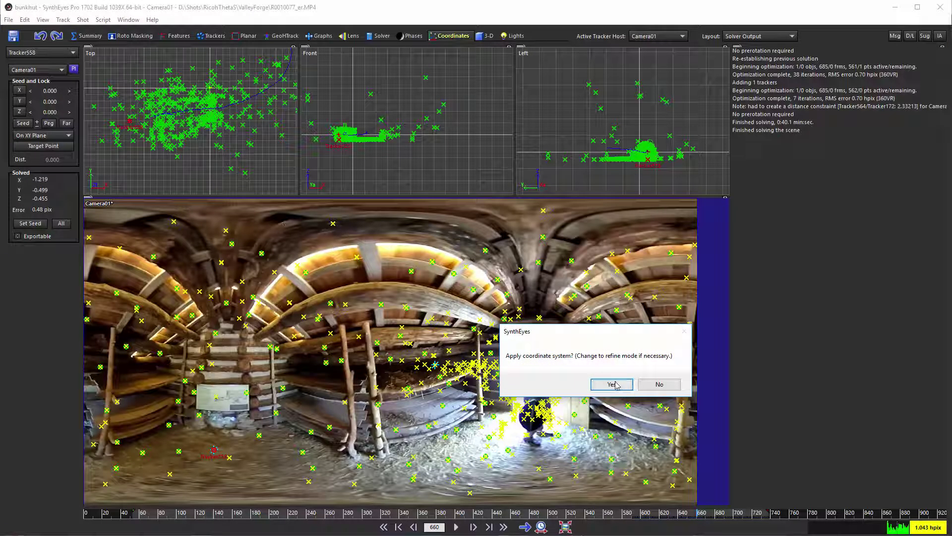
Step: Apply the new coordinate system and accept the 0.7029 hpix re-solve results
click(613, 385)
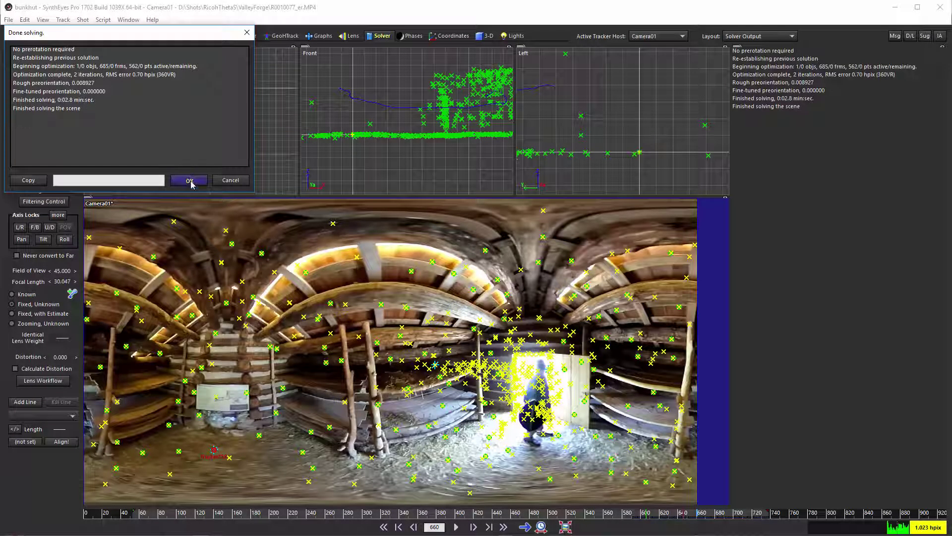
click(190, 182)
scroll(180, 112, up, 3)
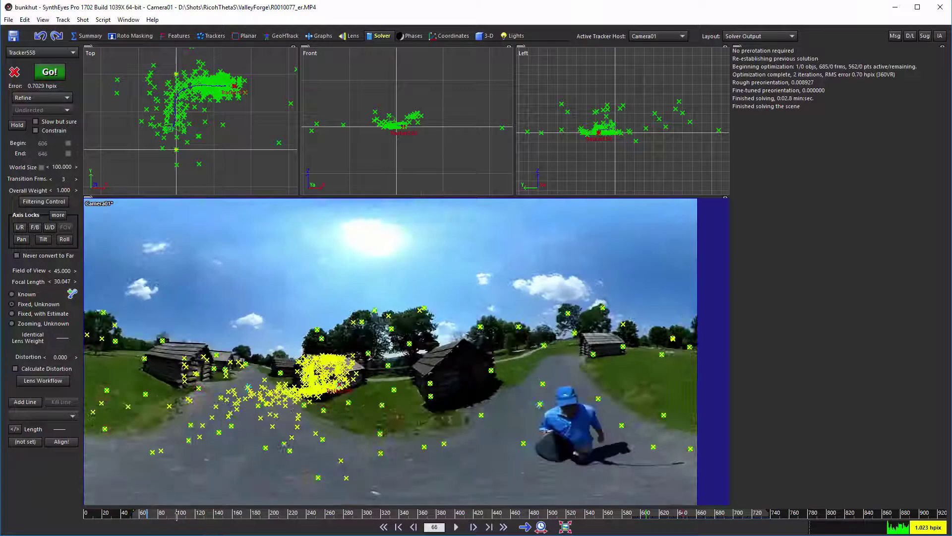
mouse_move(144, 515)
mouse_down()
mouse_move(123, 520)
mouse_move(768, 512)
mouse_move(133, 516)
mouse_up()
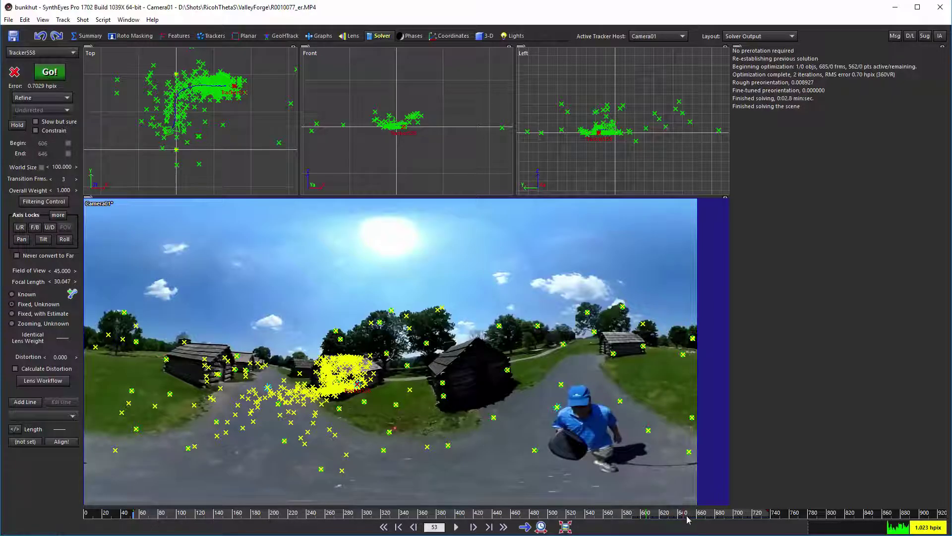
Step: Scrub the timeline to frame 381, showing the cabin door frame and outdoor path
drag(490, 516, 434, 507)
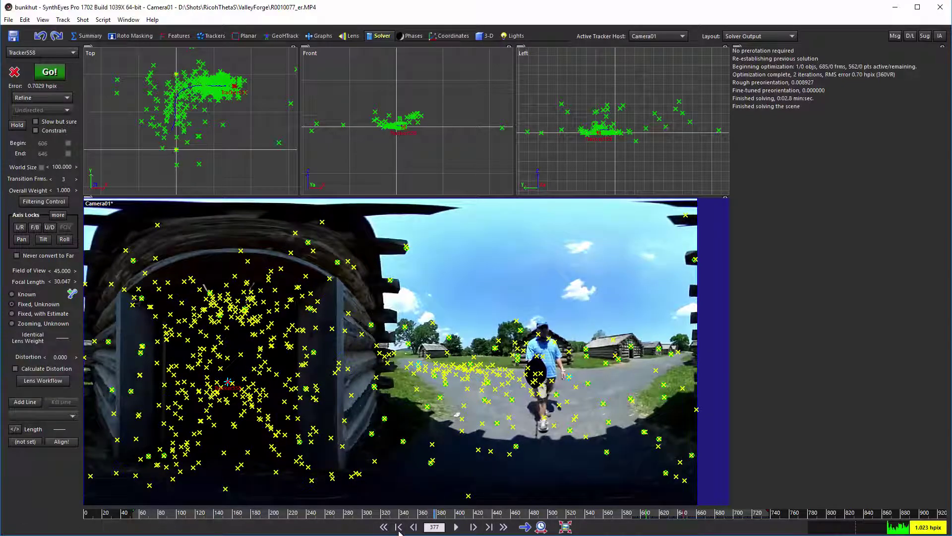
drag(429, 520, 442, 516)
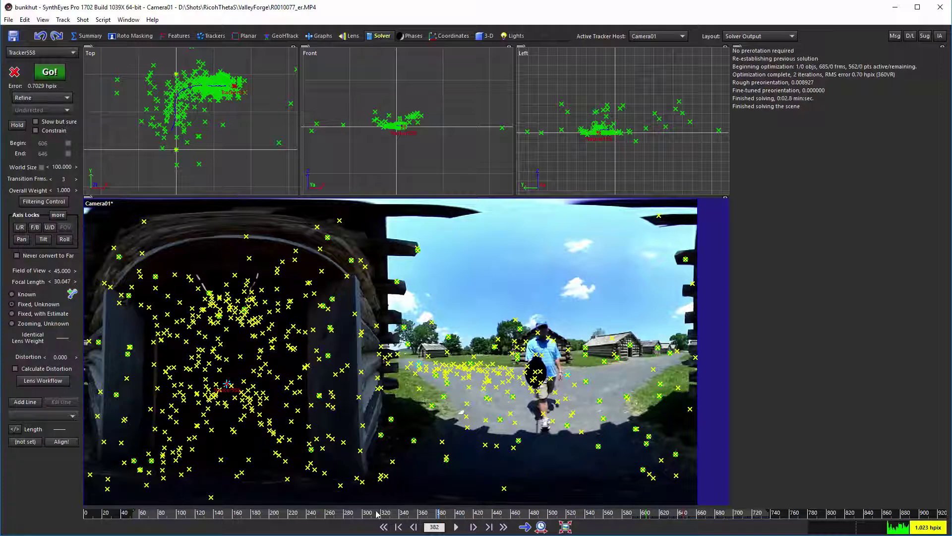
drag(436, 515, 438, 514)
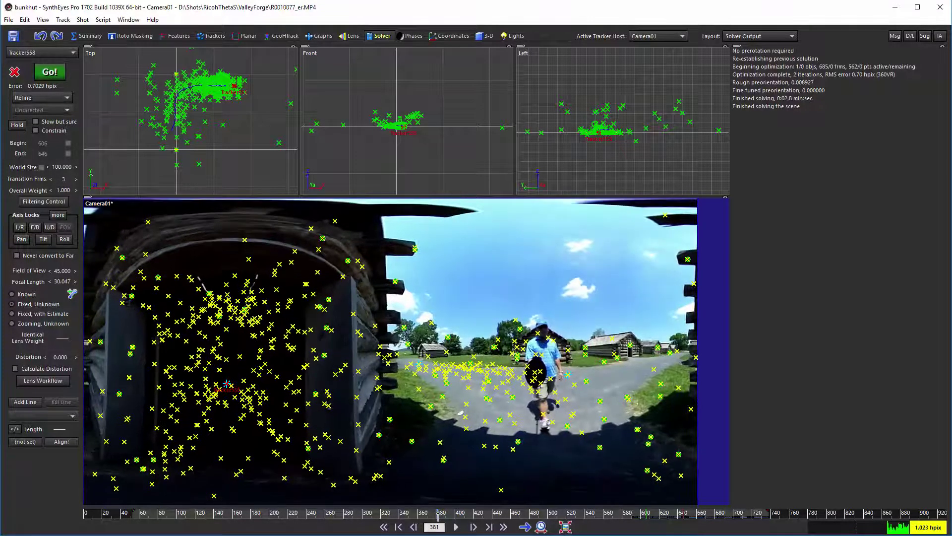
Step: Draw a line from Tracker325 at the door frame's bottom to Tracker297 at its top
click(335, 486)
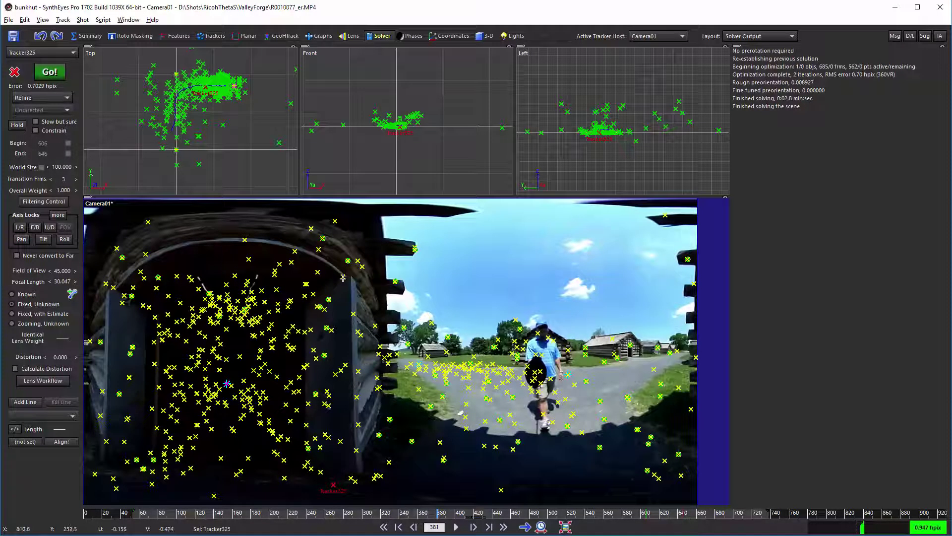
mouse_move(341, 276)
key(alt)
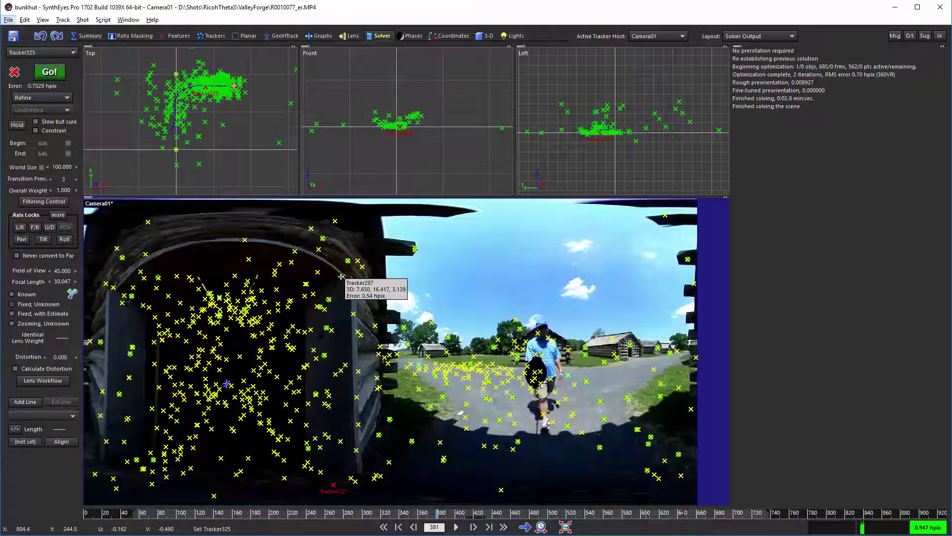
key(alt)
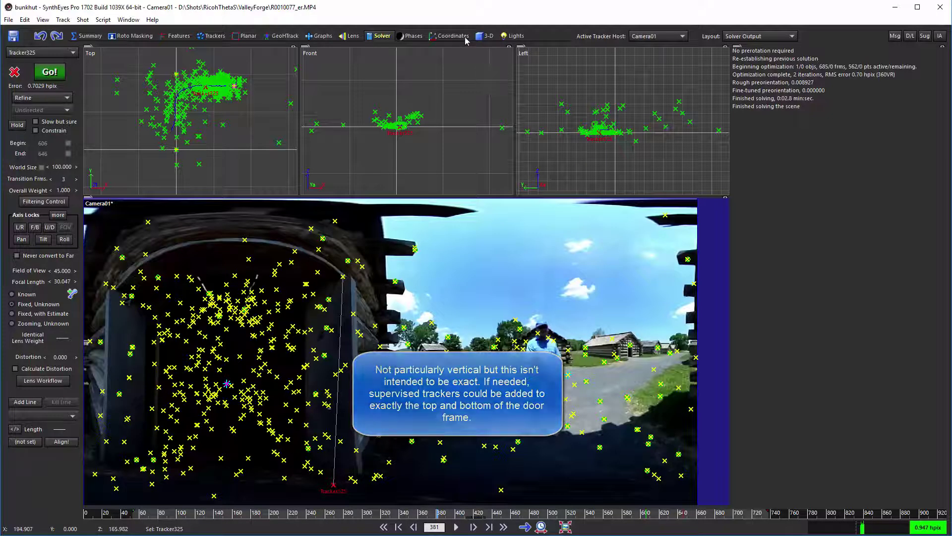
Step: Switch to the Constrained Pts layout and give tracker #325 a 5.5 distance constraint
click(450, 36)
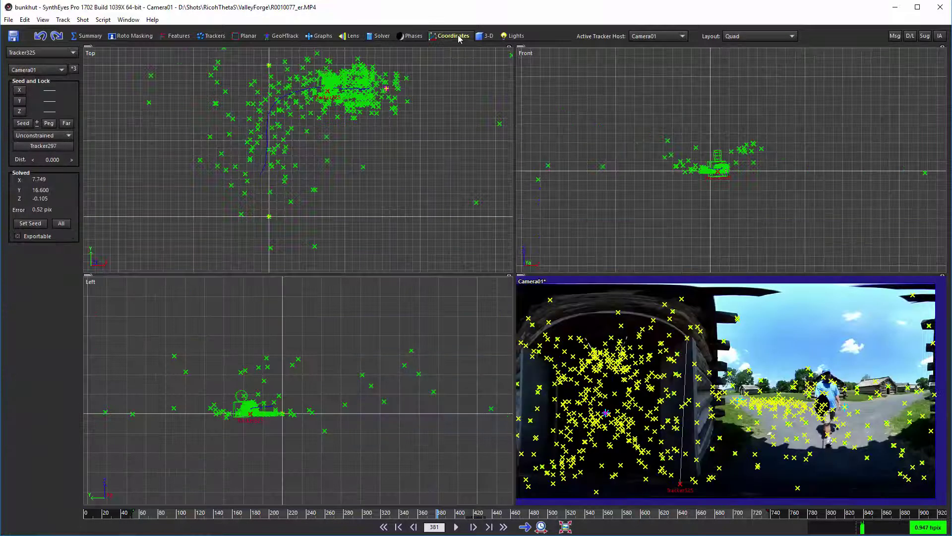
click(752, 35)
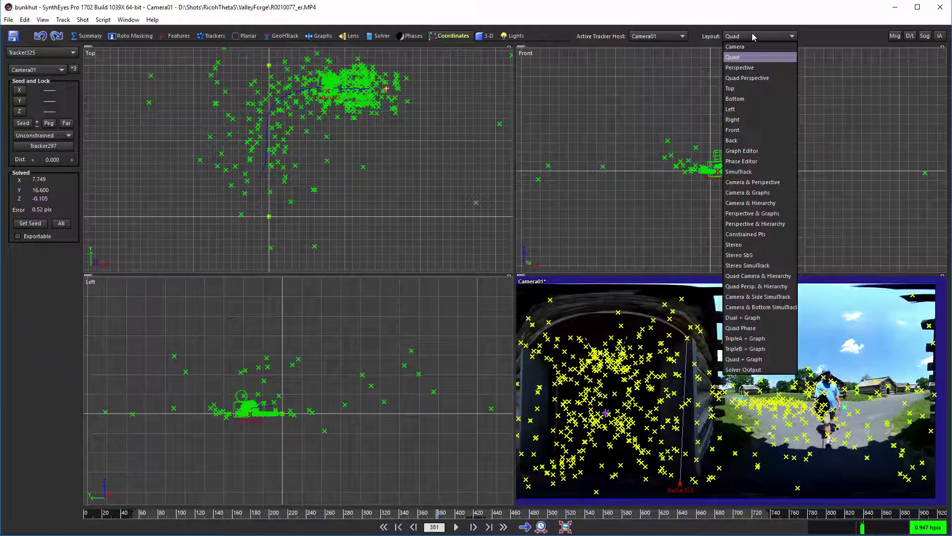
click(755, 236)
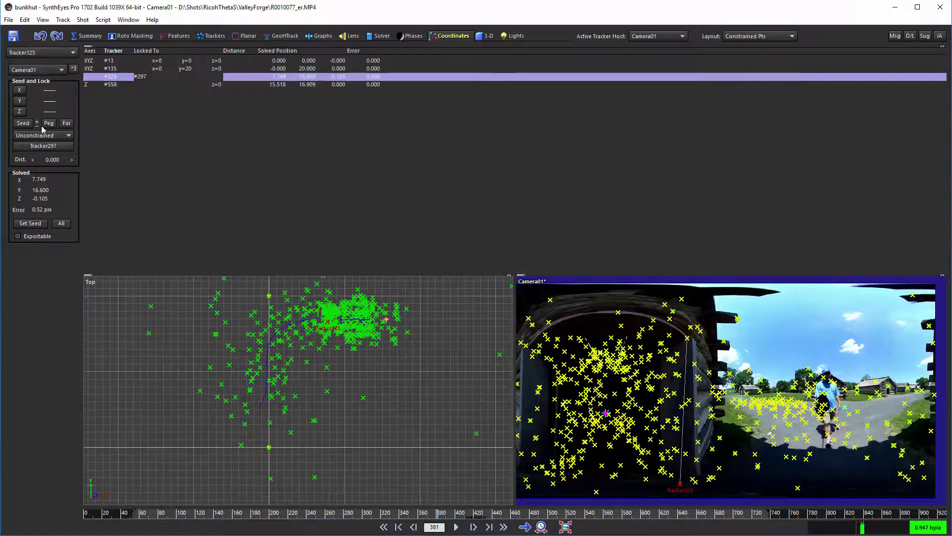
double_click(49, 160)
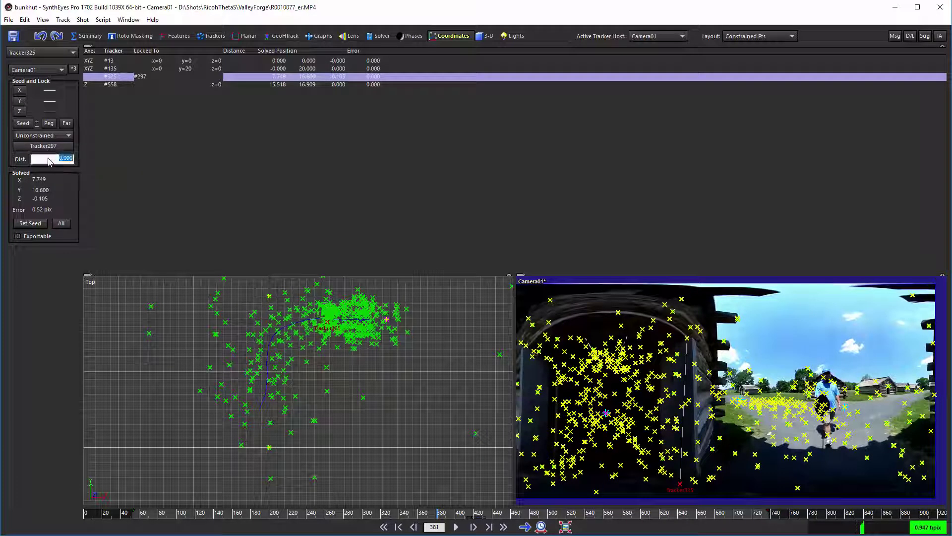
text(5.5)
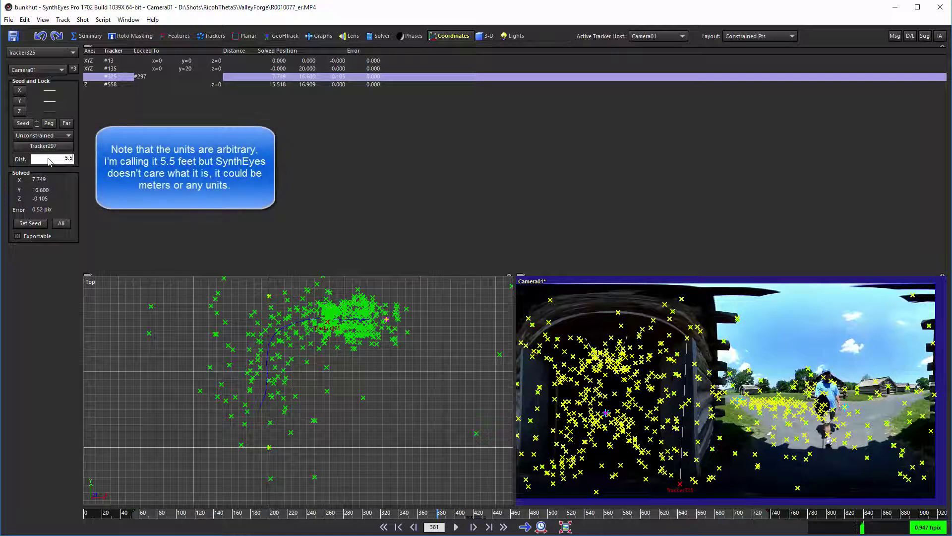
key(Return)
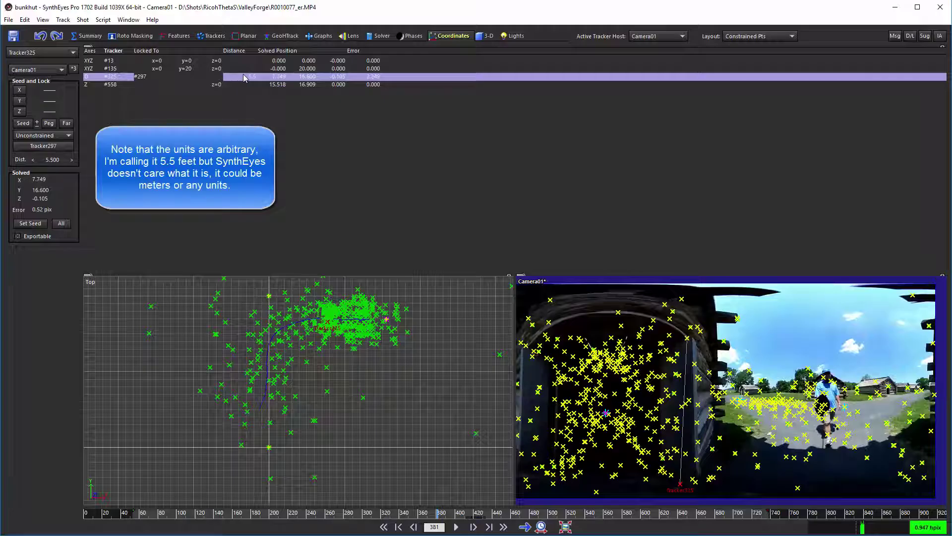
click(188, 71)
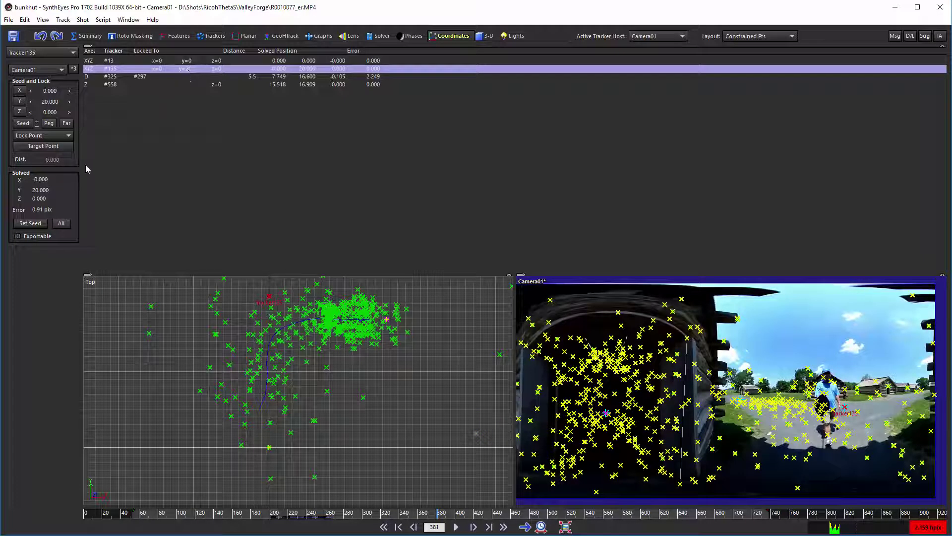
Step: Set tracker #135's lock constraint to On Y Axis
click(50, 136)
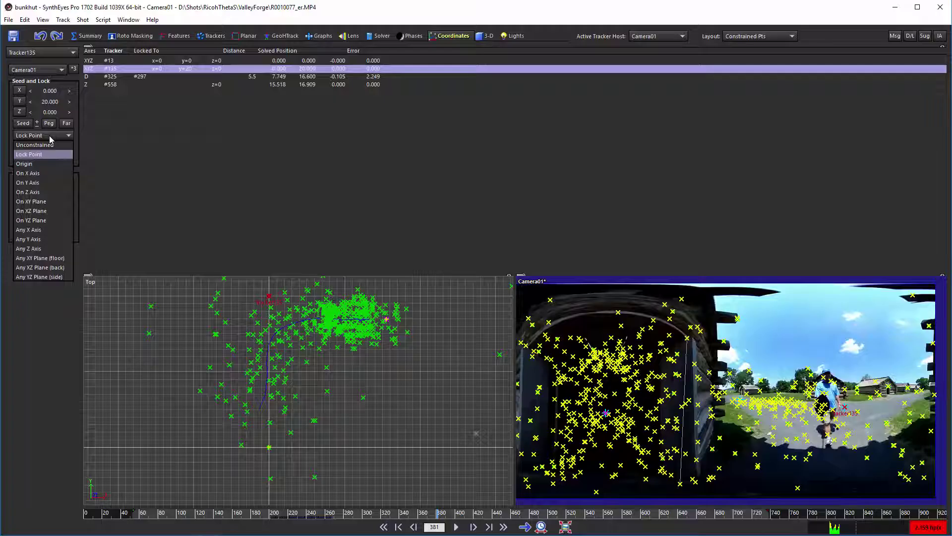
click(42, 184)
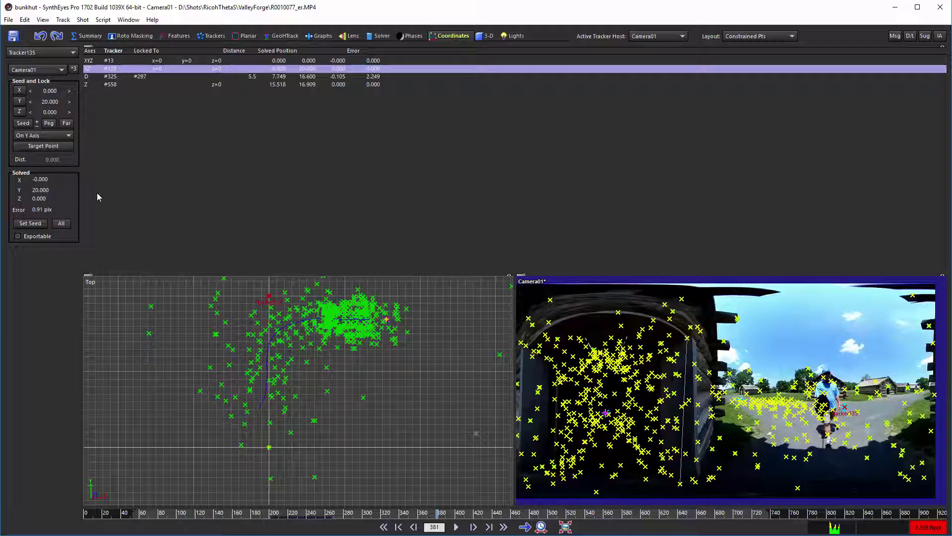
click(386, 37)
Step: Re-solve the scene, dismiss the report, and scrub the shot to check the solve
click(50, 72)
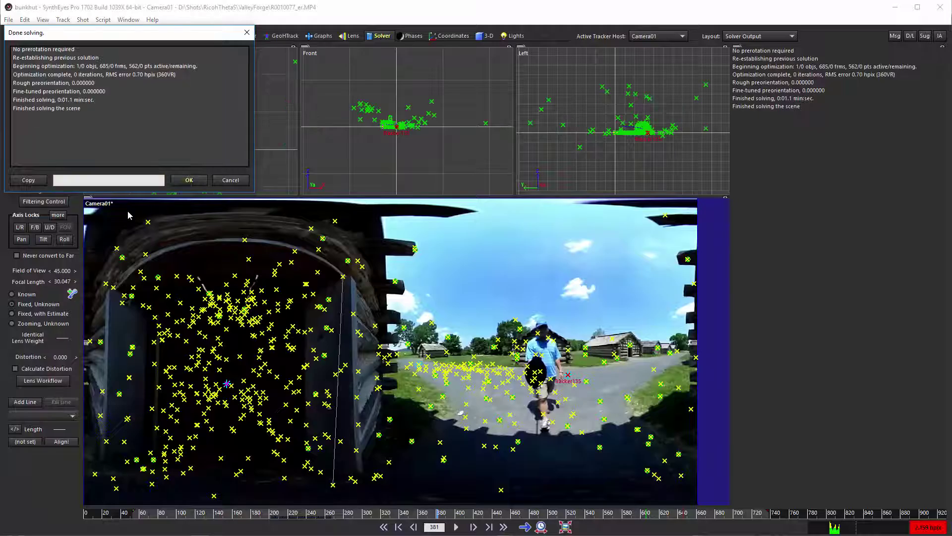
click(189, 180)
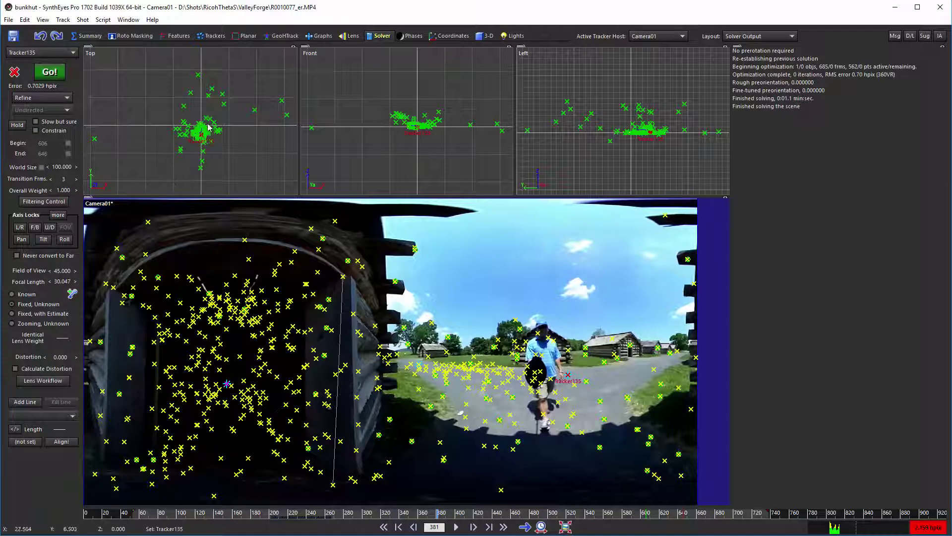
scroll(198, 130, up, 3)
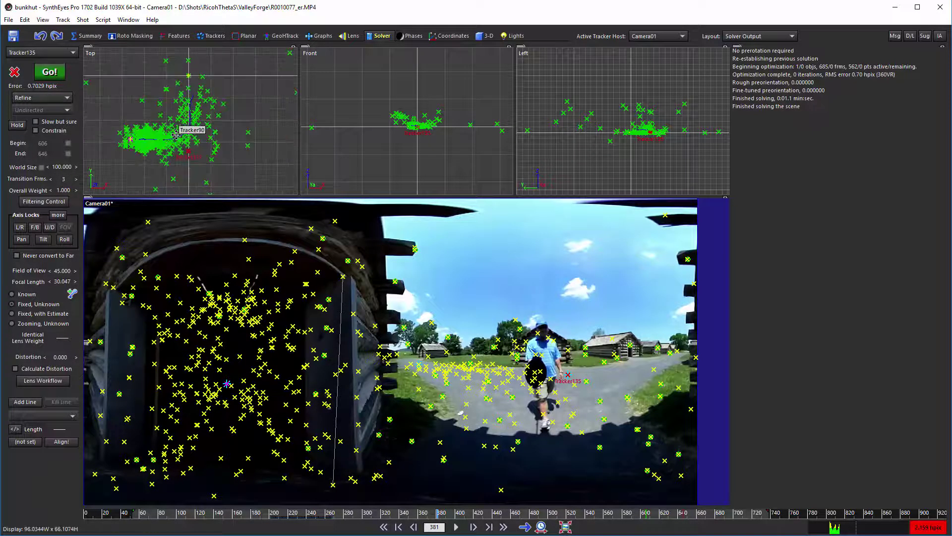
click(146, 514)
mouse_move(146, 513)
mouse_down()
mouse_move(566, 509)
mouse_move(133, 512)
mouse_up()
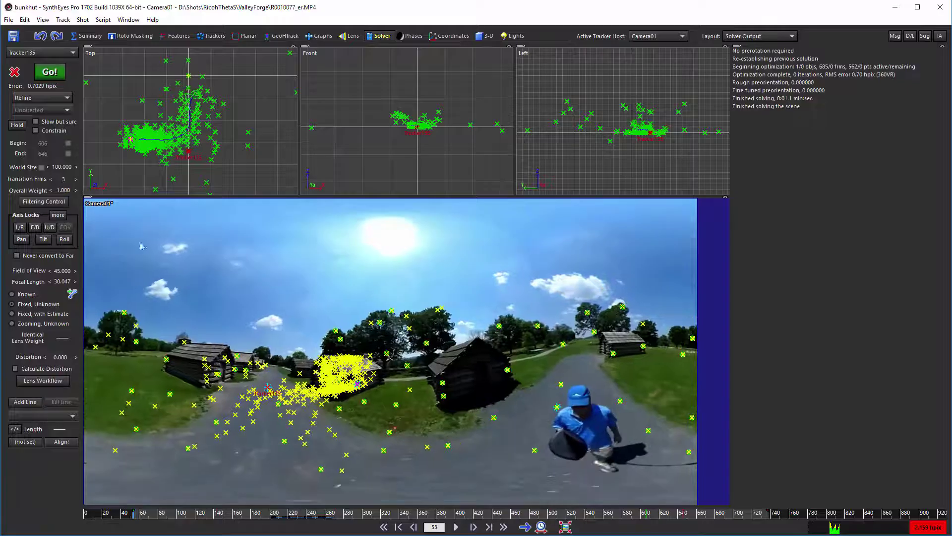
click(450, 37)
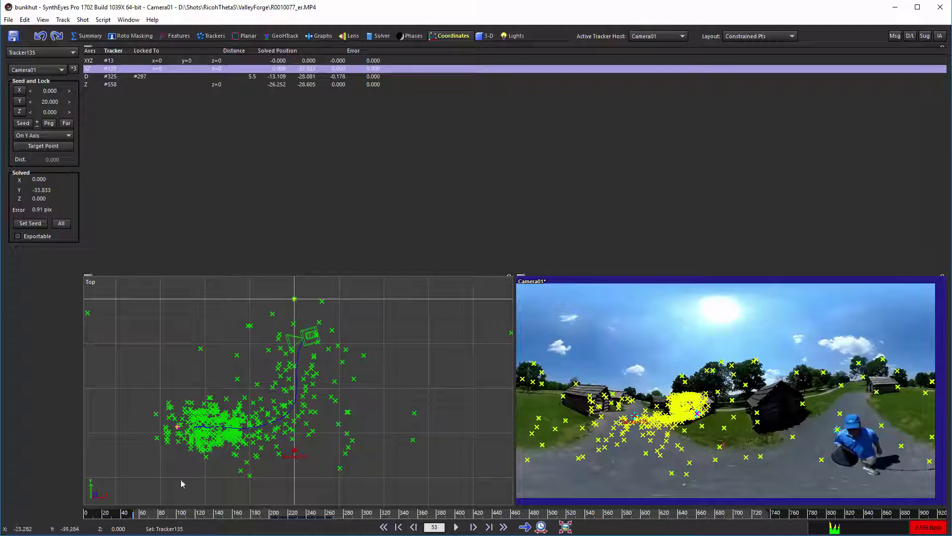
Step: Review the solve across the shot and set tracker #135's Y lock to Y+
click(152, 514)
drag(174, 513, 136, 518)
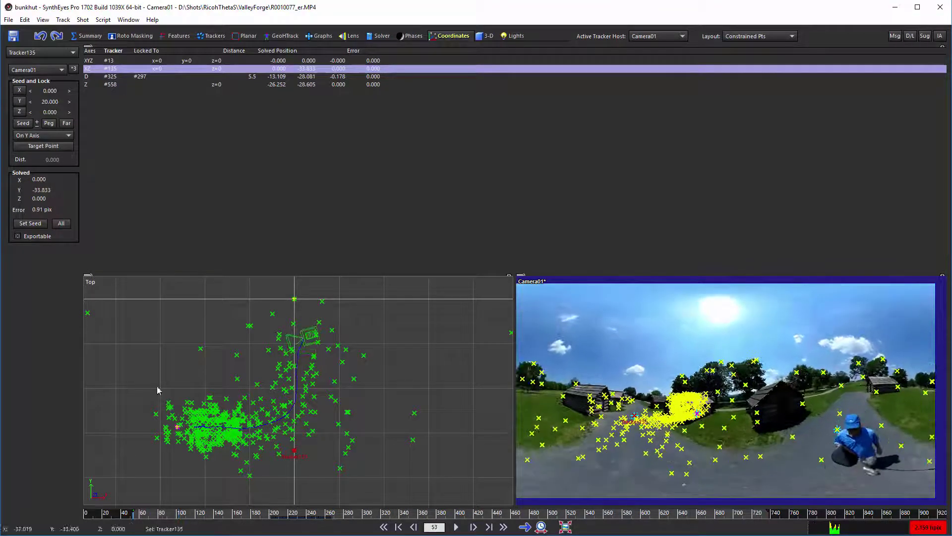
click(19, 103)
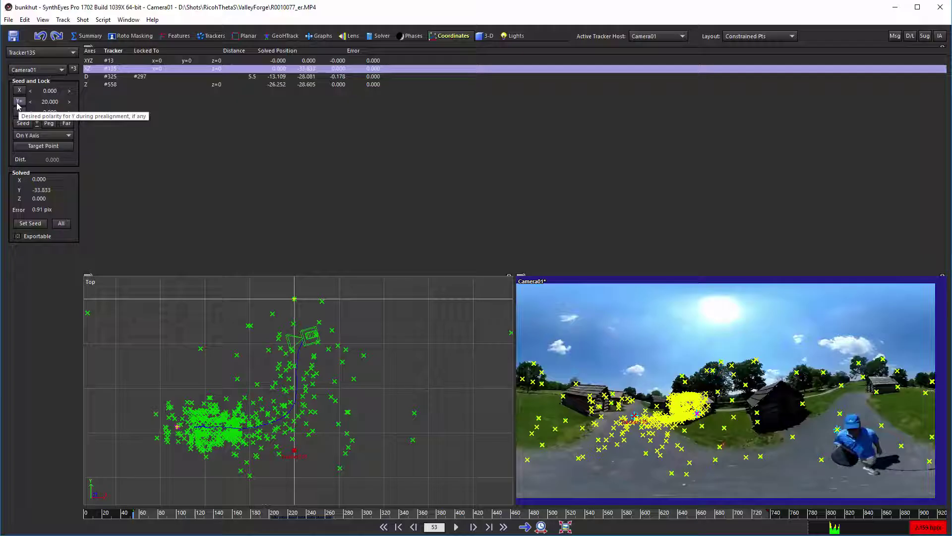
click(381, 37)
Step: Re-run the solve, which reaches 0.7029 hpix error, and close the finished report
click(43, 73)
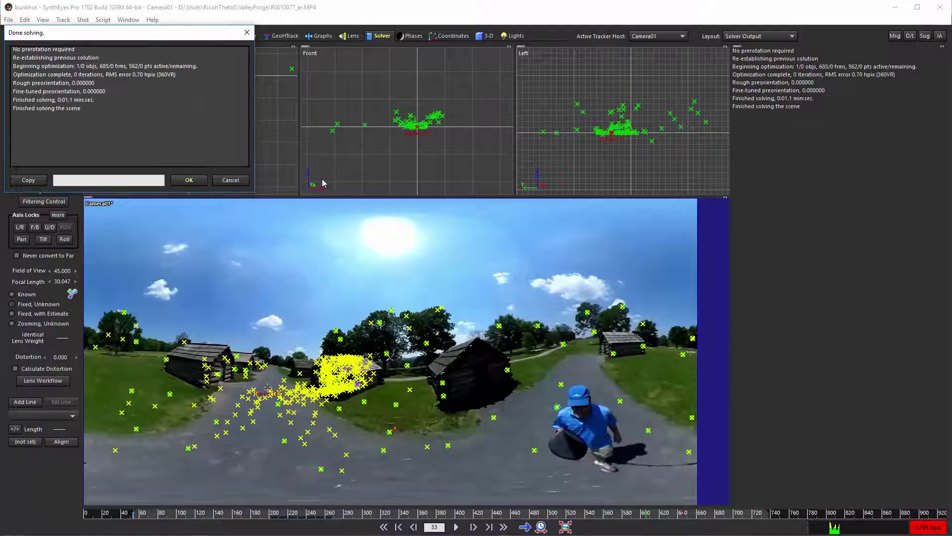
click(189, 180)
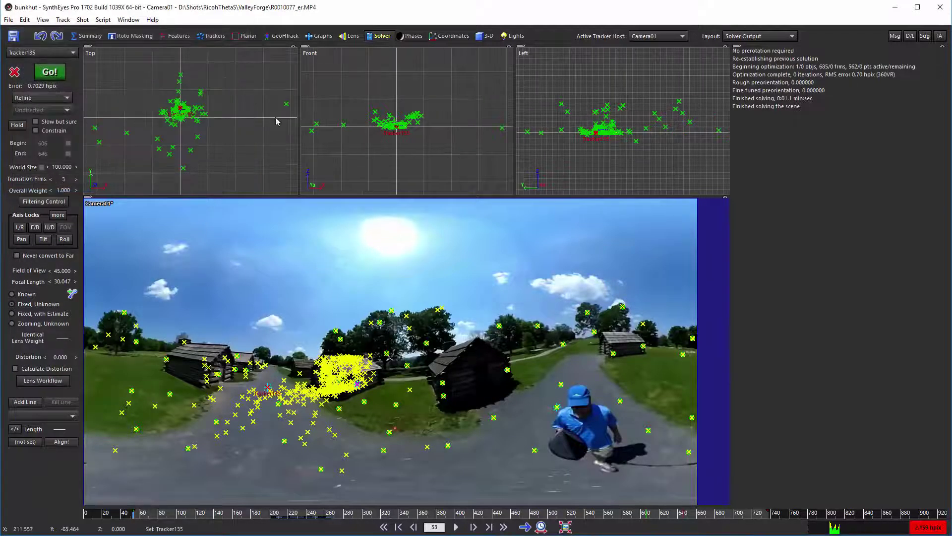
scroll(419, 122, up, 3)
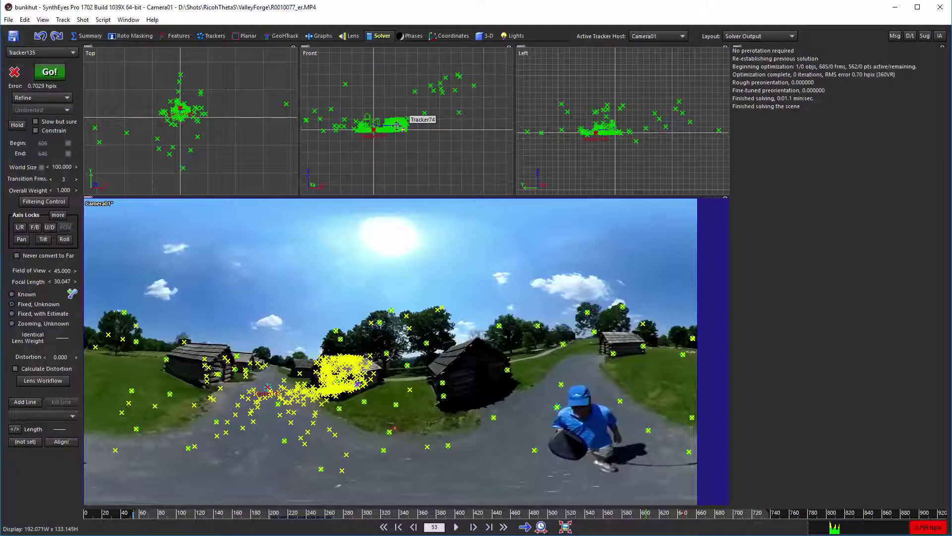
scroll(188, 114, up, 3)
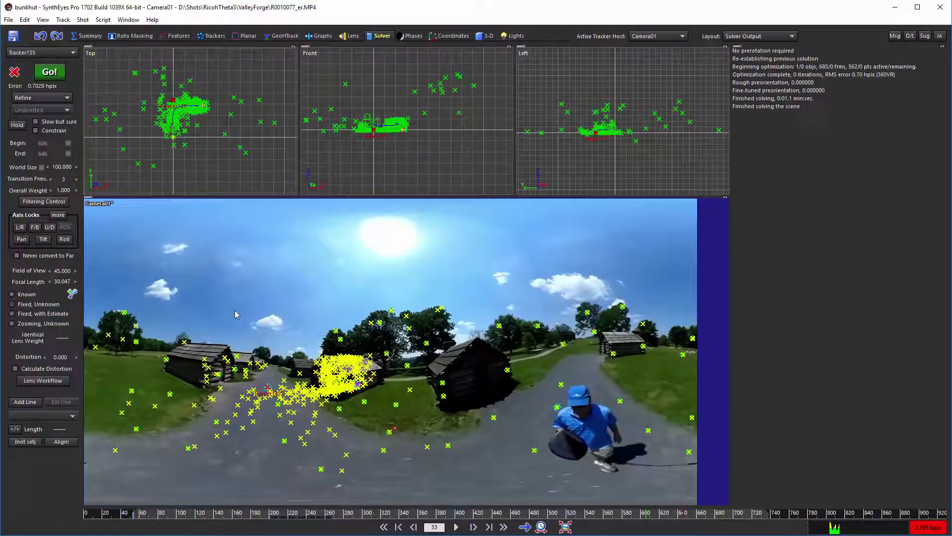
Step: Scrub the shot to frames 214 and 573 to check the trackers follow the footage
drag(143, 512, 386, 512)
scroll(189, 116, up, 4)
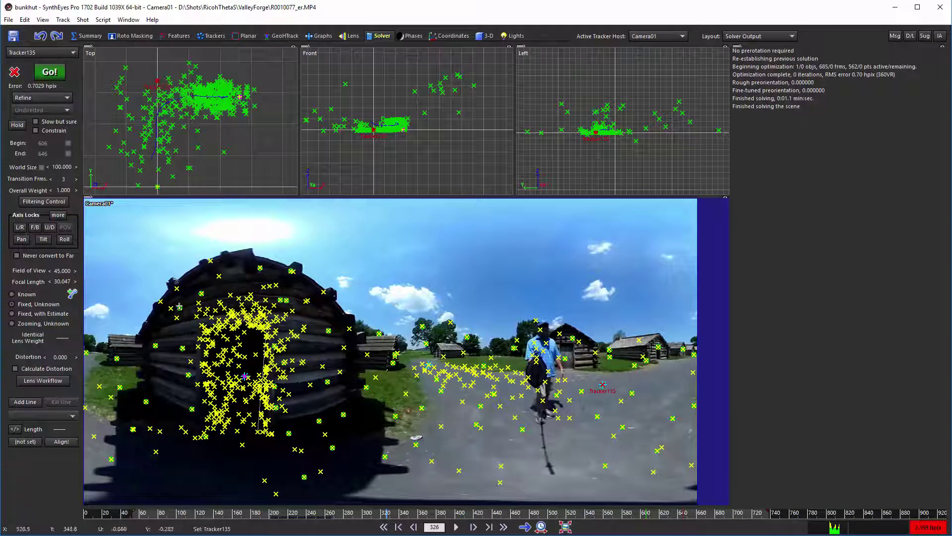
drag(141, 514, 616, 514)
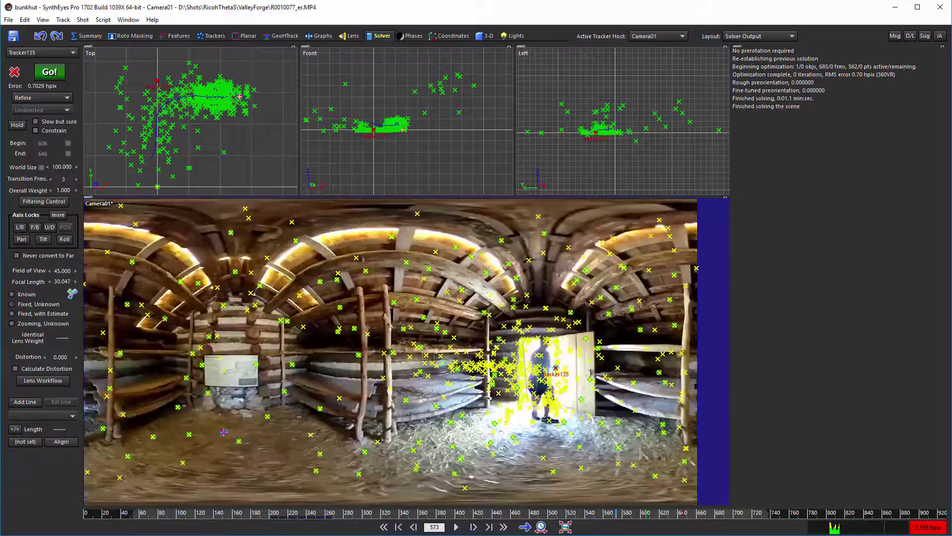
Step: Show the Constrained Pts list to confirm Tracker135 solves at Y 33.833 with 0.91 pix error
click(469, 35)
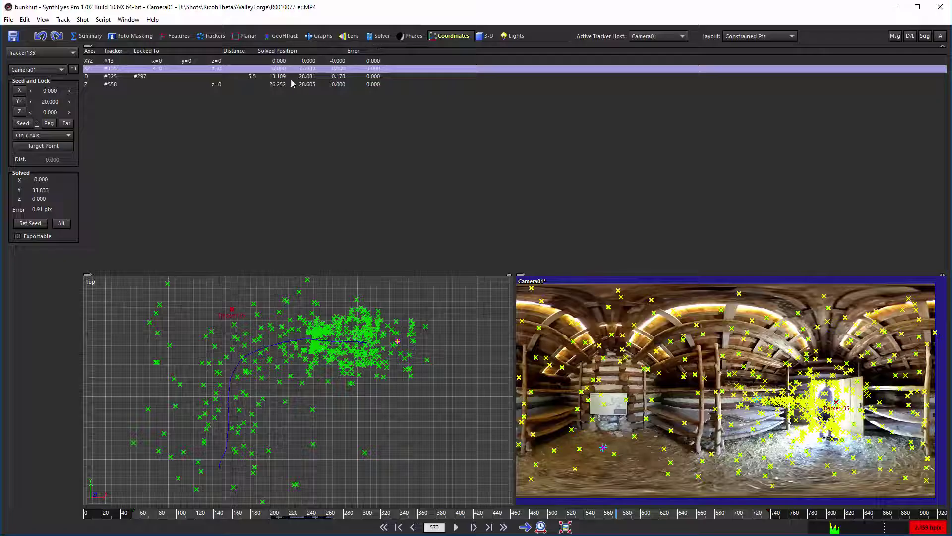
Step: Rerun the VR360 Stabilize from Camera Path script from the Summary room
click(90, 36)
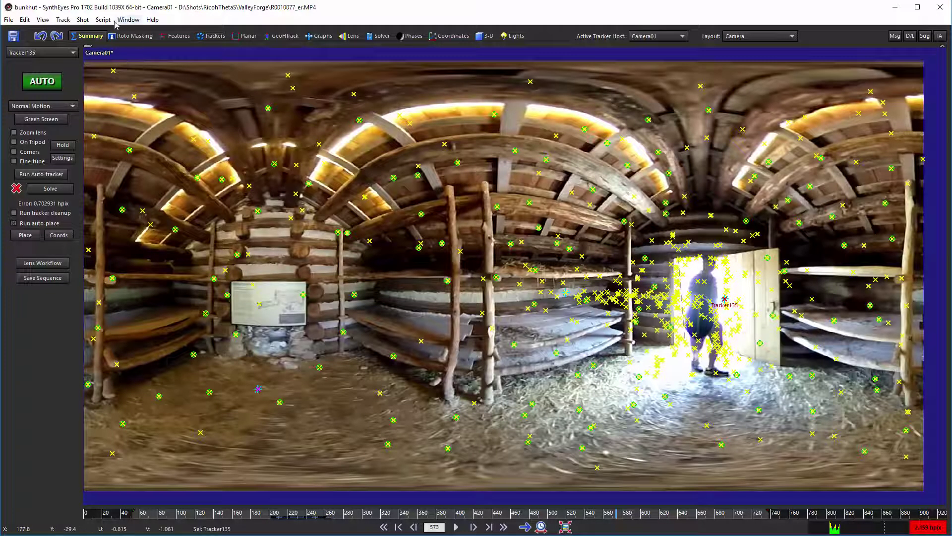
click(104, 20)
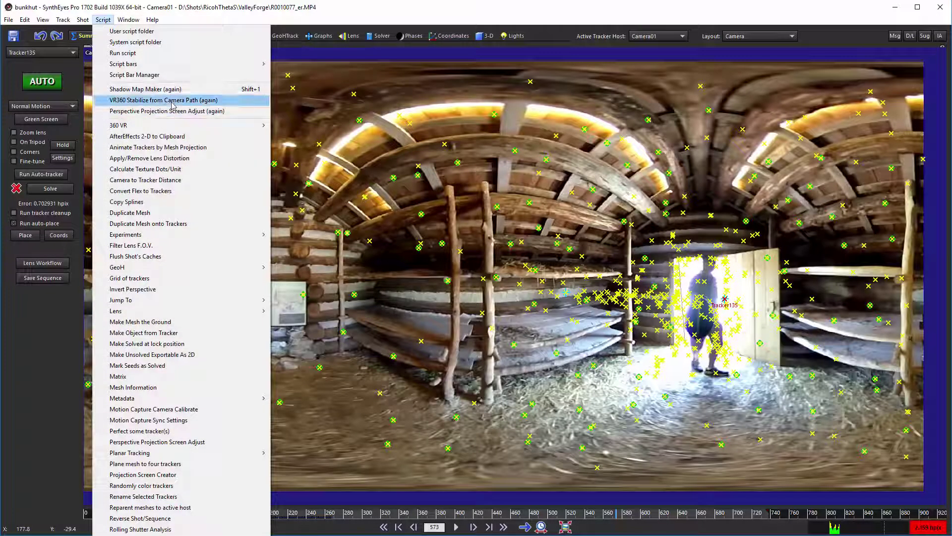
click(172, 102)
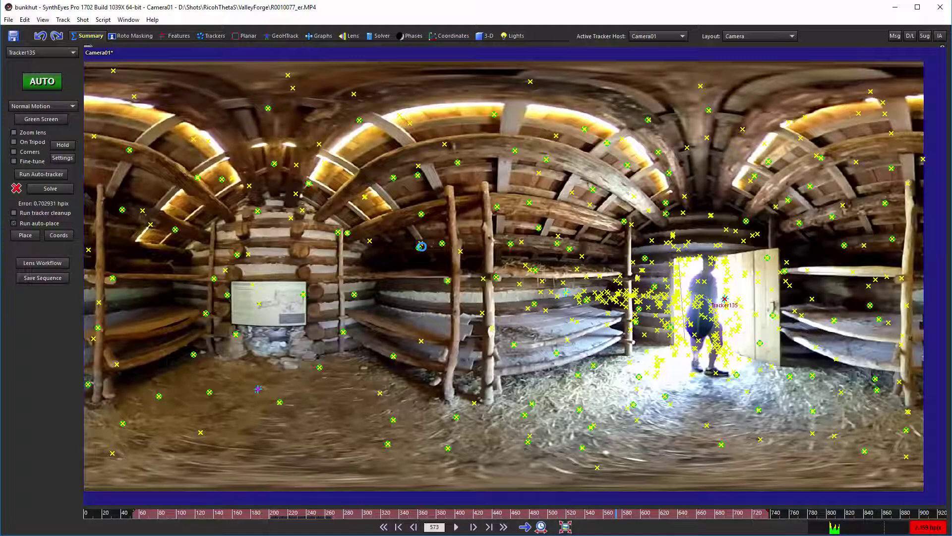
Step: In the 3-D quad views, select Camera01 and scrub frames 603 to 53 to inspect its path
click(486, 36)
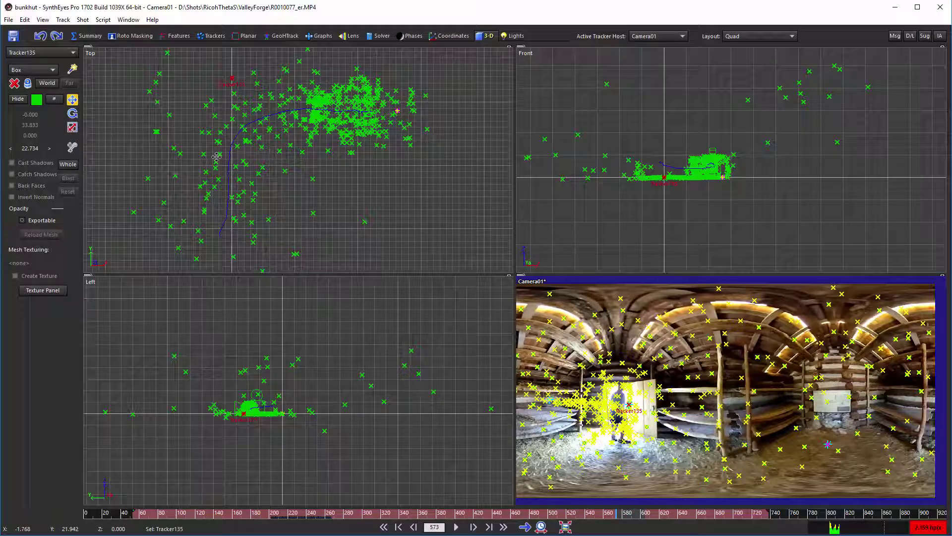
click(646, 516)
drag(645, 516, 608, 515)
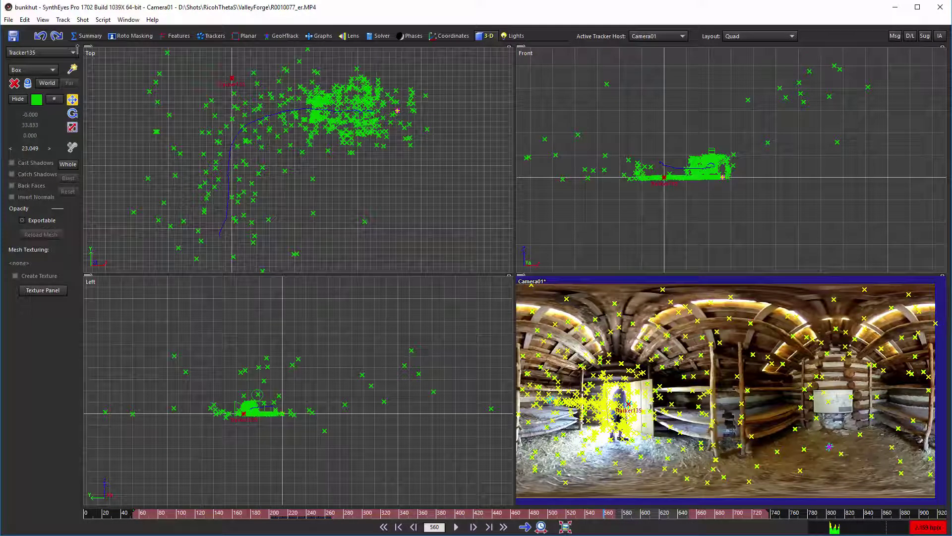
click(134, 515)
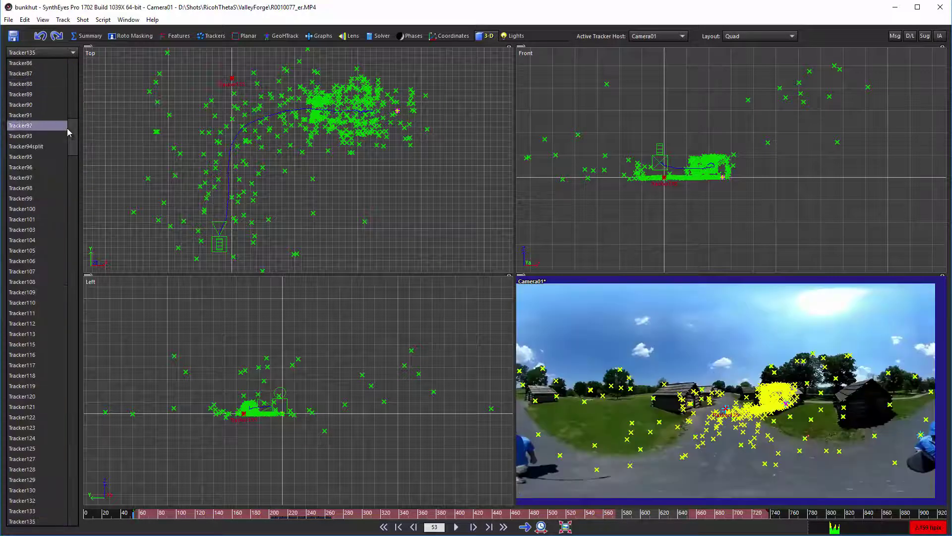
click(25, 59)
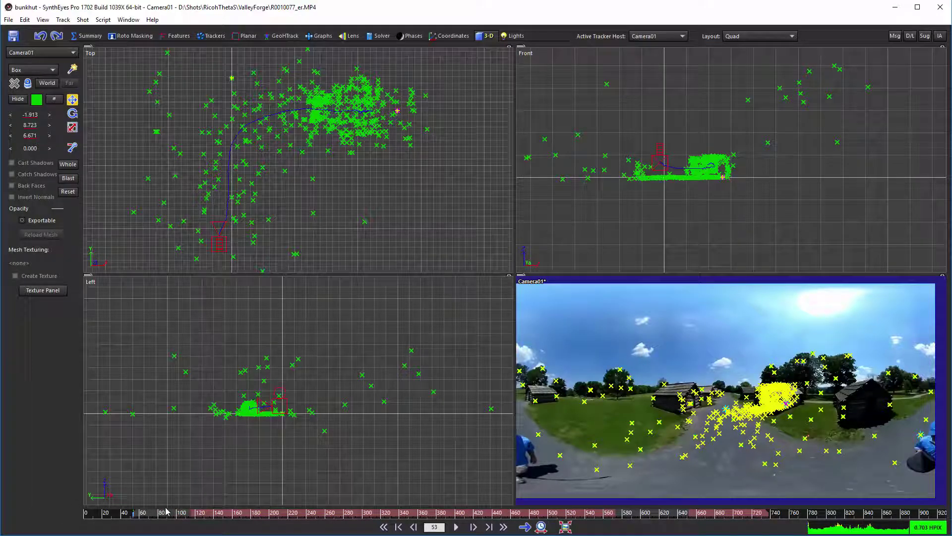
click(236, 514)
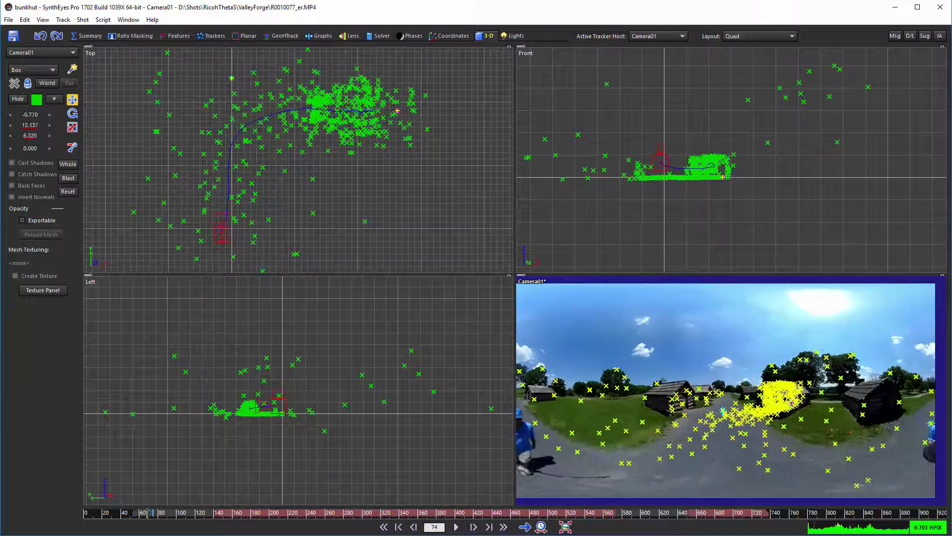
drag(163, 514, 189, 513)
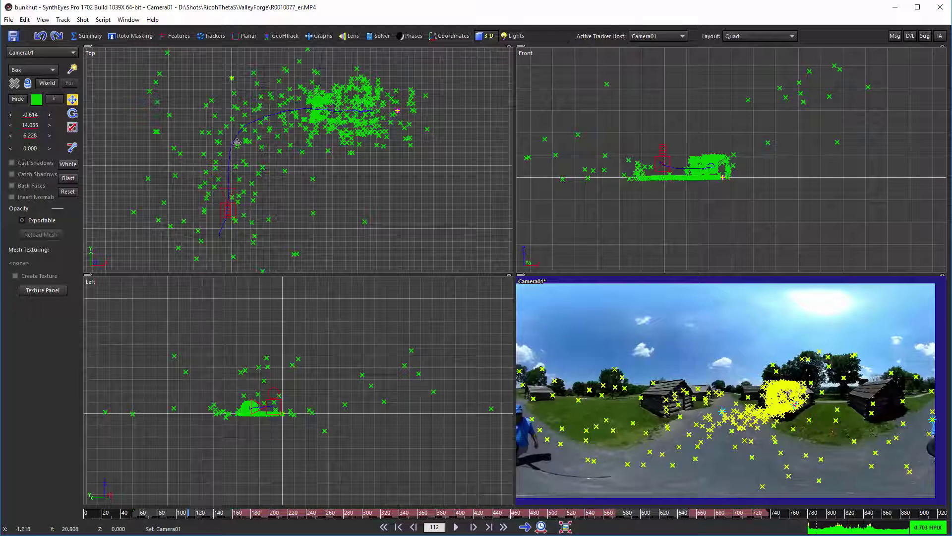
scroll(250, 106, up, 2)
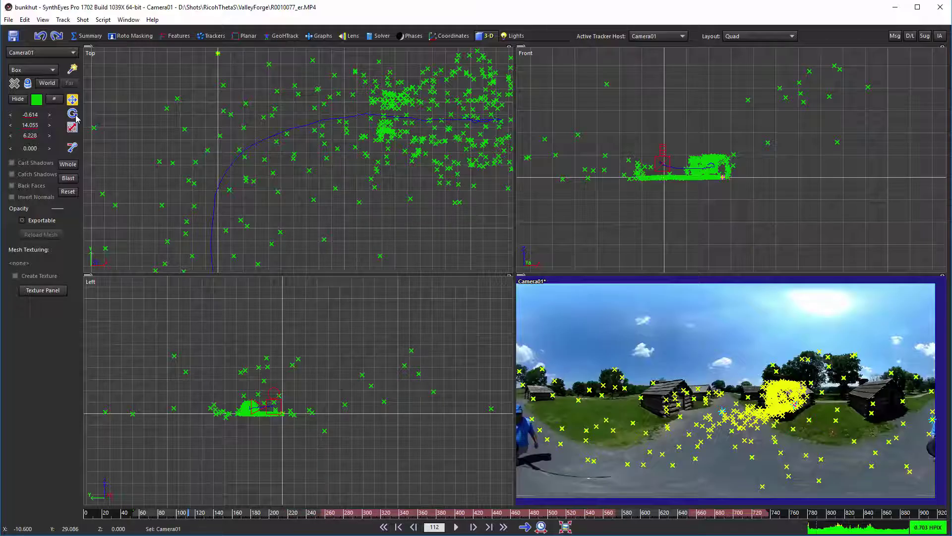
Step: Create an Earthling figure, Guy01, in the Top view near the cabins
right_click(194, 98)
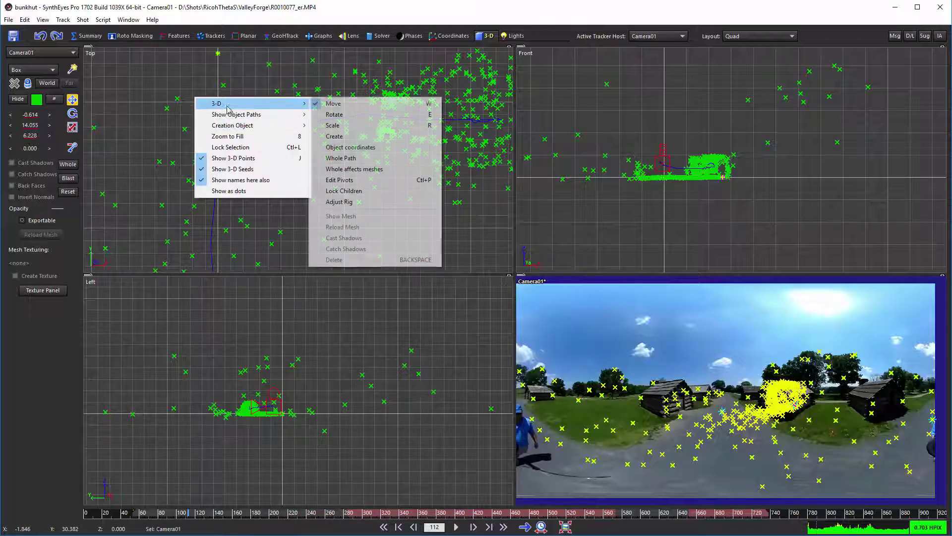
mouse_move(231, 127)
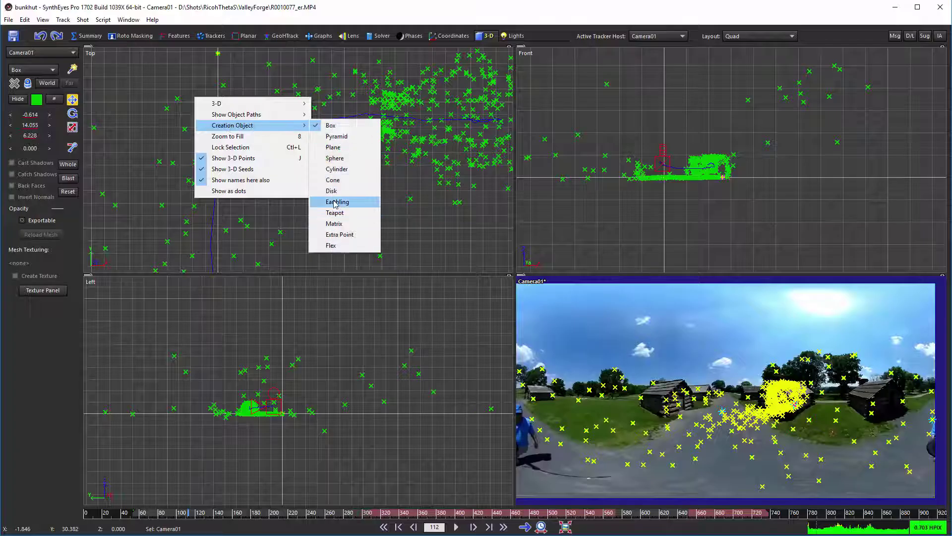
click(342, 202)
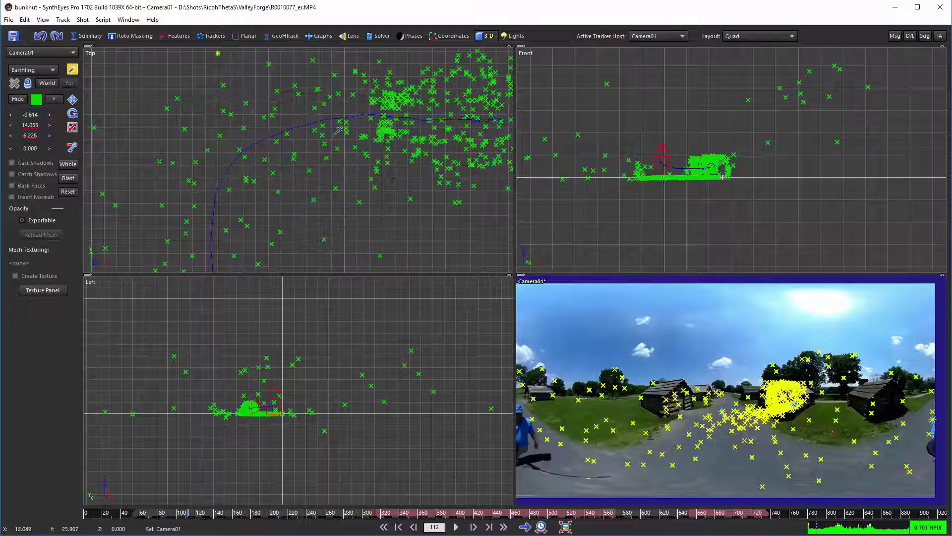
click(205, 110)
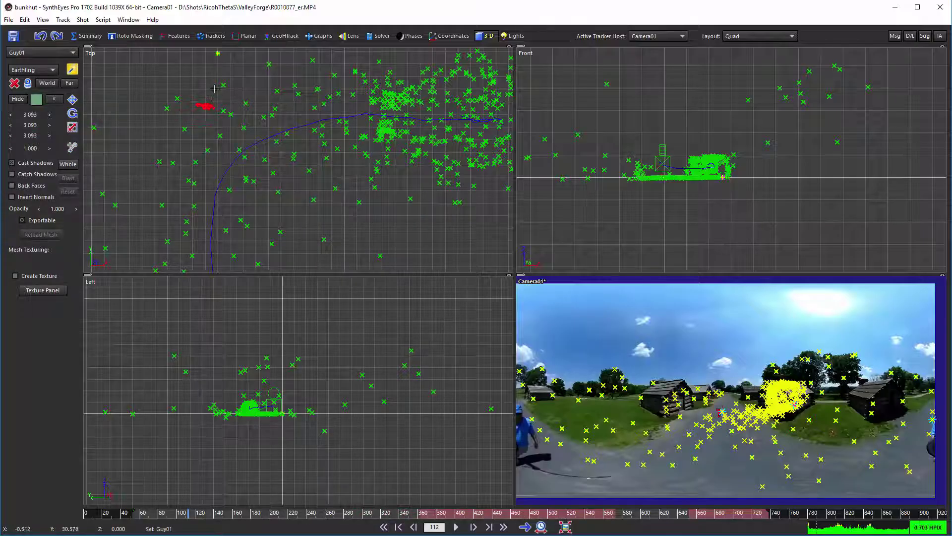
drag(214, 89, 218, 61)
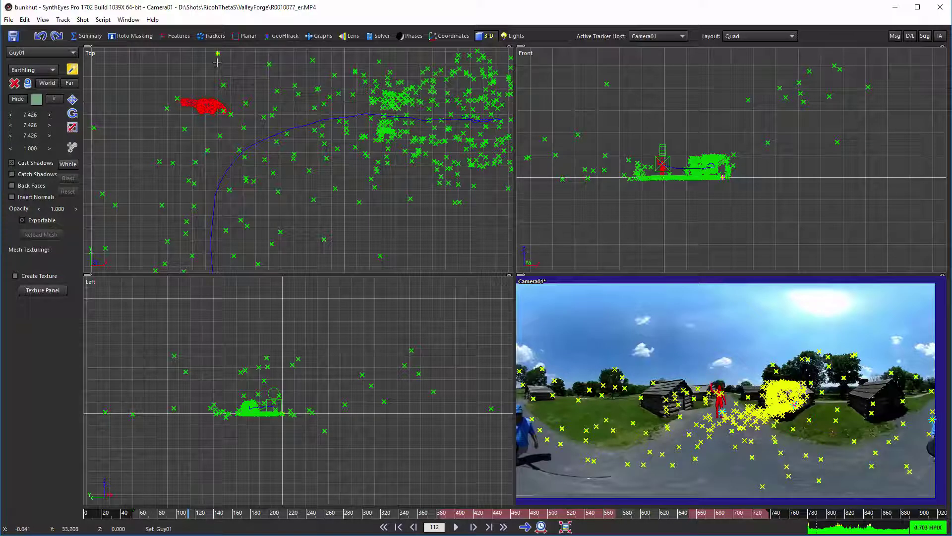
Step: Rotate Guy01 to a new heading and scale it down to 5.792, then scrub to check it
click(72, 113)
drag(233, 117, 208, 69)
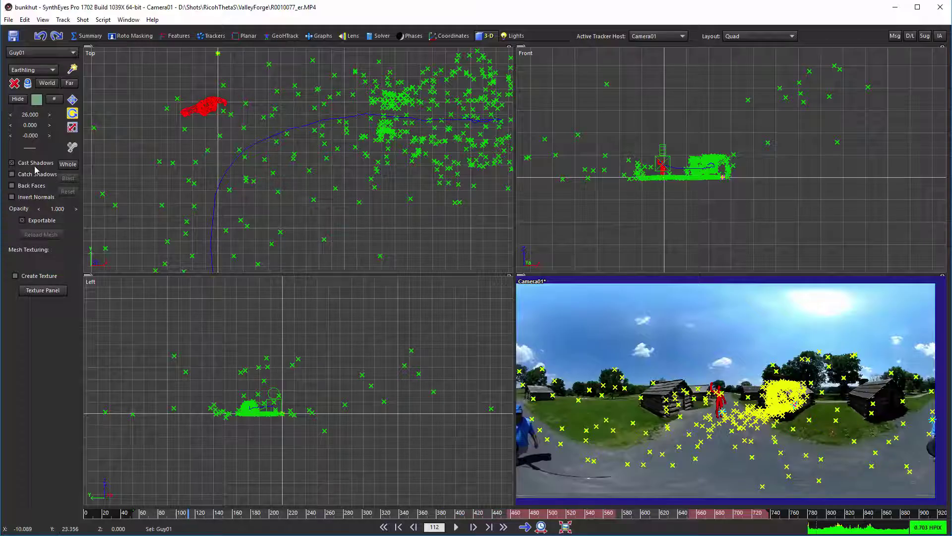
click(72, 127)
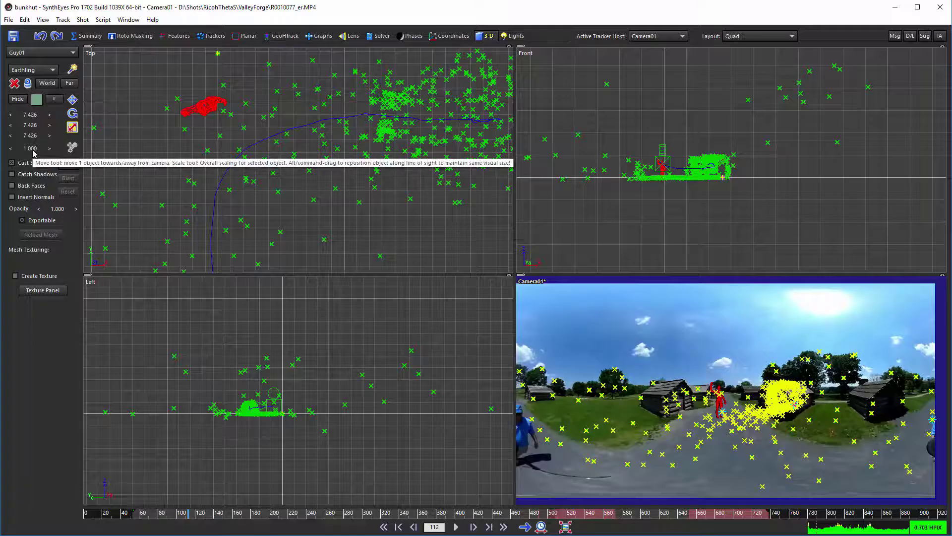
drag(33, 153, 4, 166)
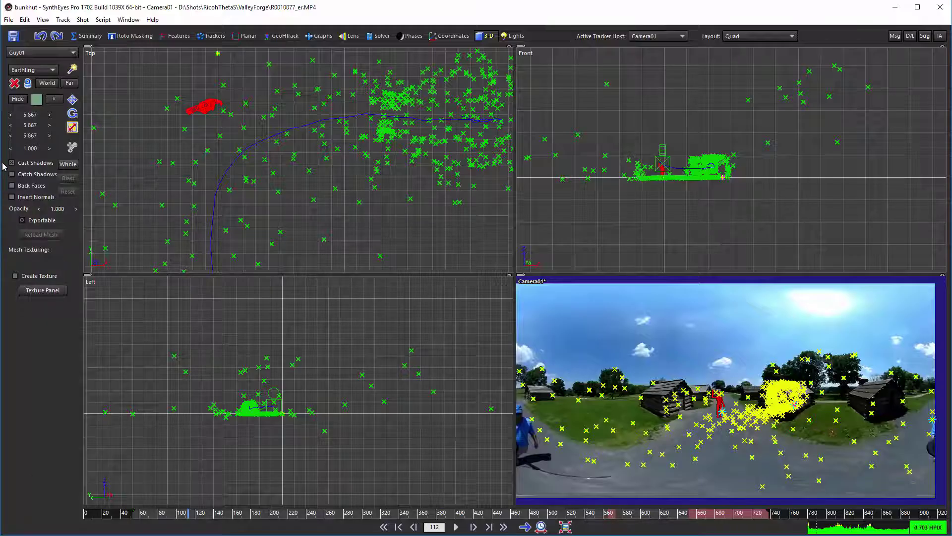
drag(3, 164, 2, 166)
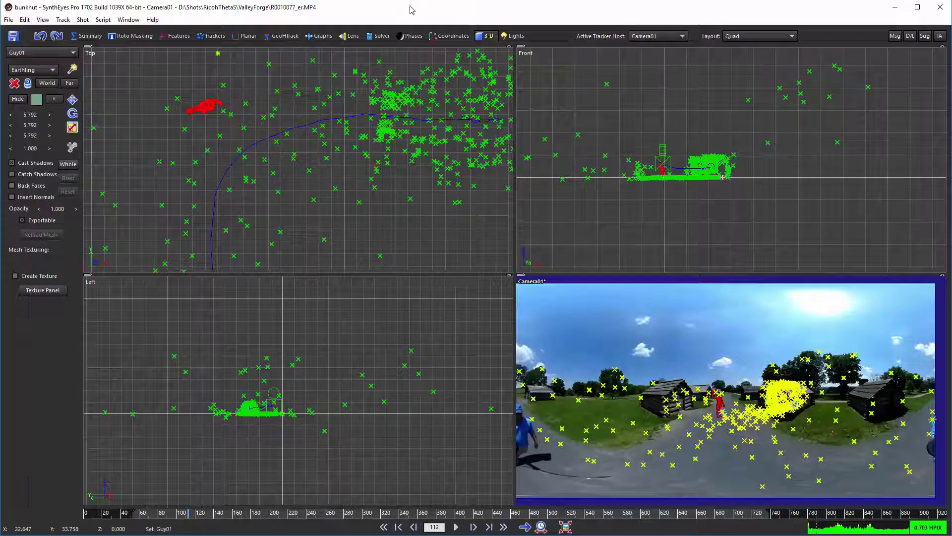
click(206, 514)
drag(169, 513, 217, 519)
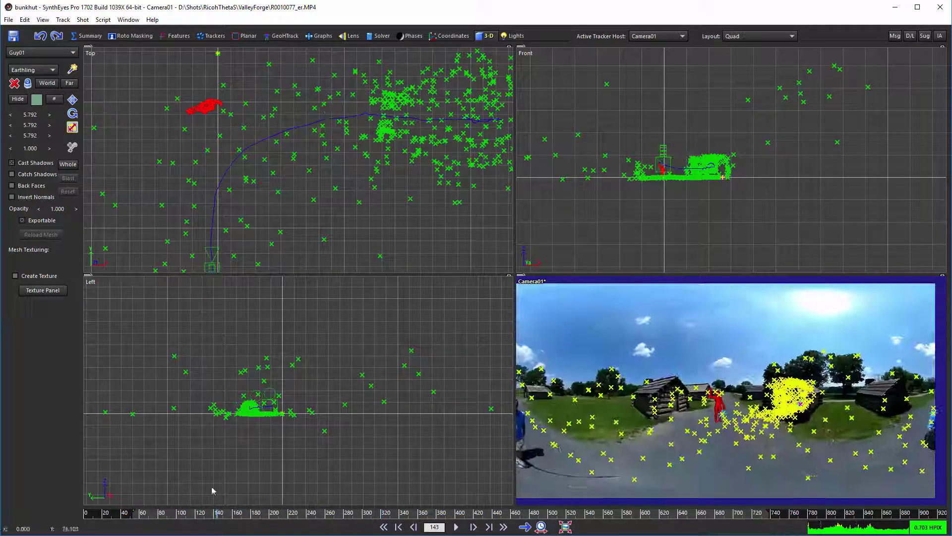
Step: In the large camera view, scrub back and forth to frame 135, checking the red Earthling stays on the road
click(89, 36)
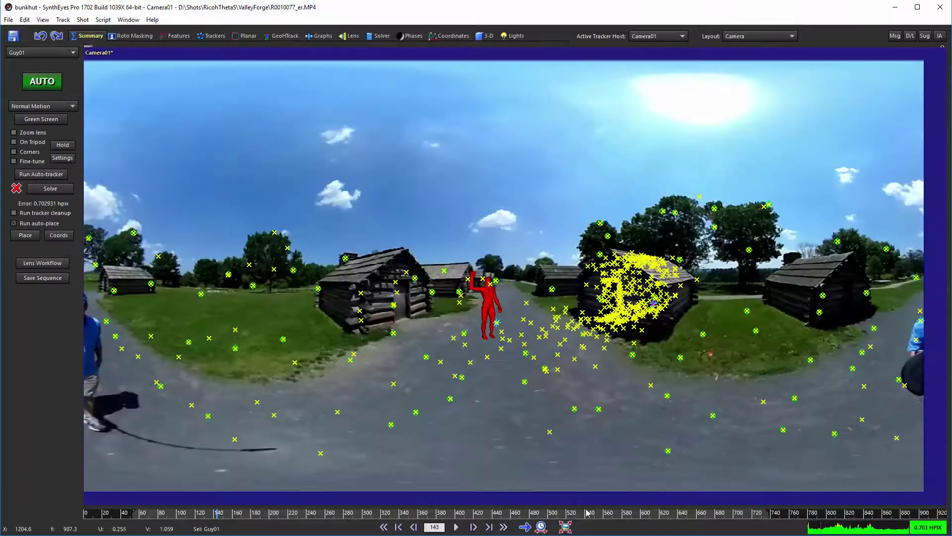
drag(185, 513, 267, 516)
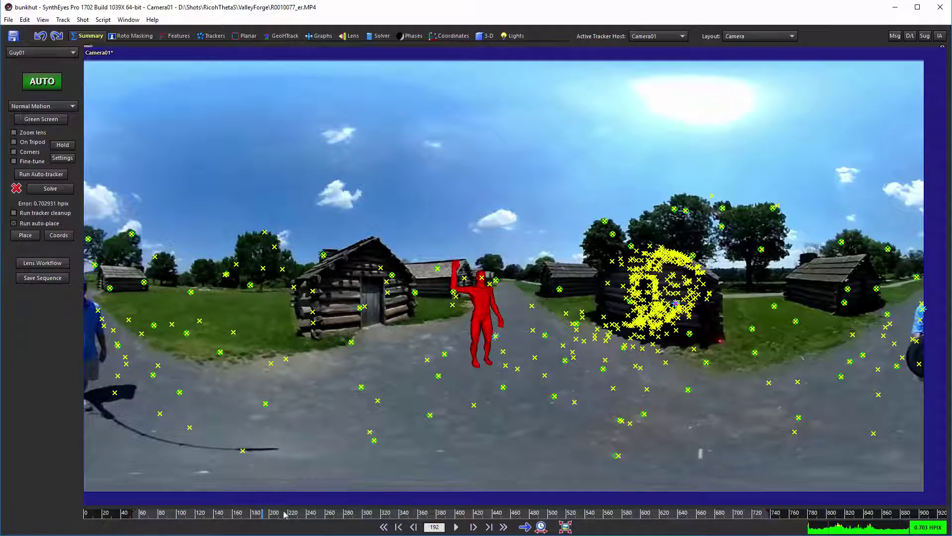
drag(262, 513, 300, 514)
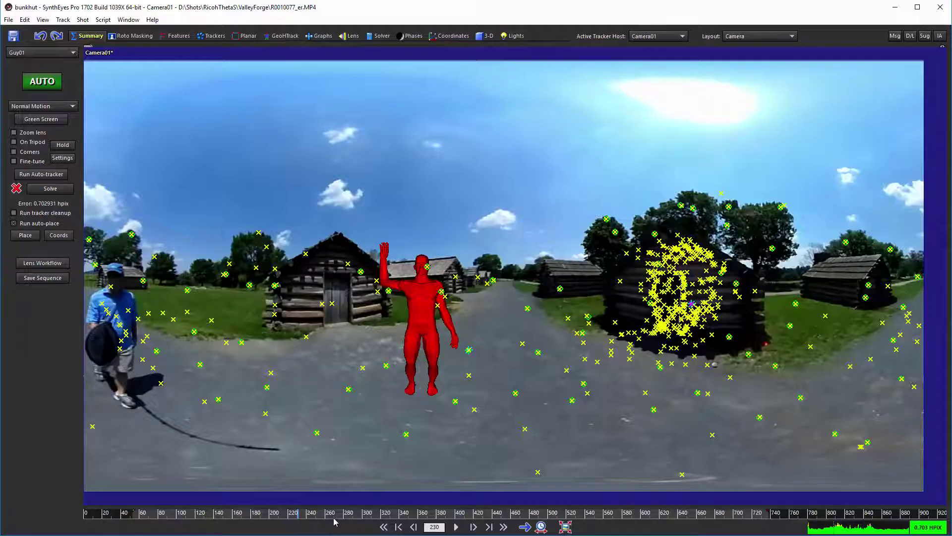
drag(328, 517, 214, 515)
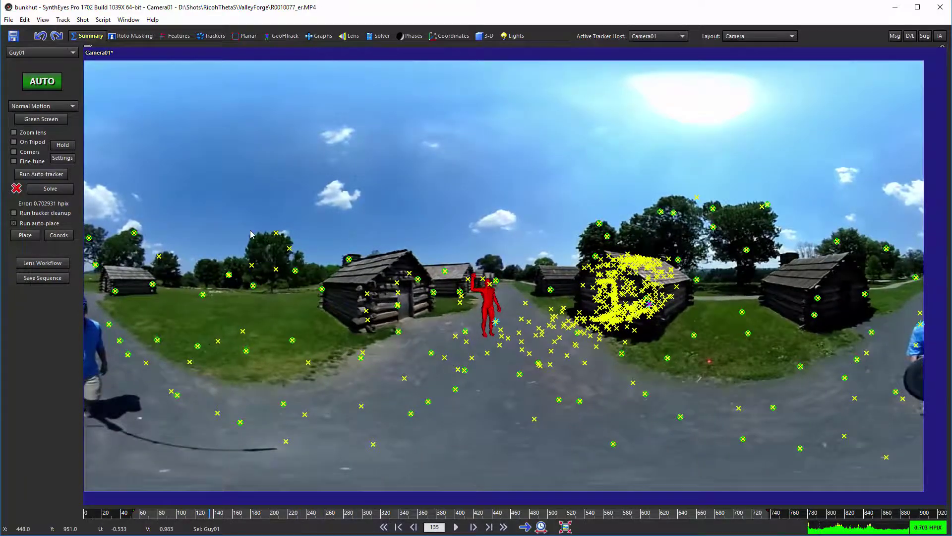
click(212, 36)
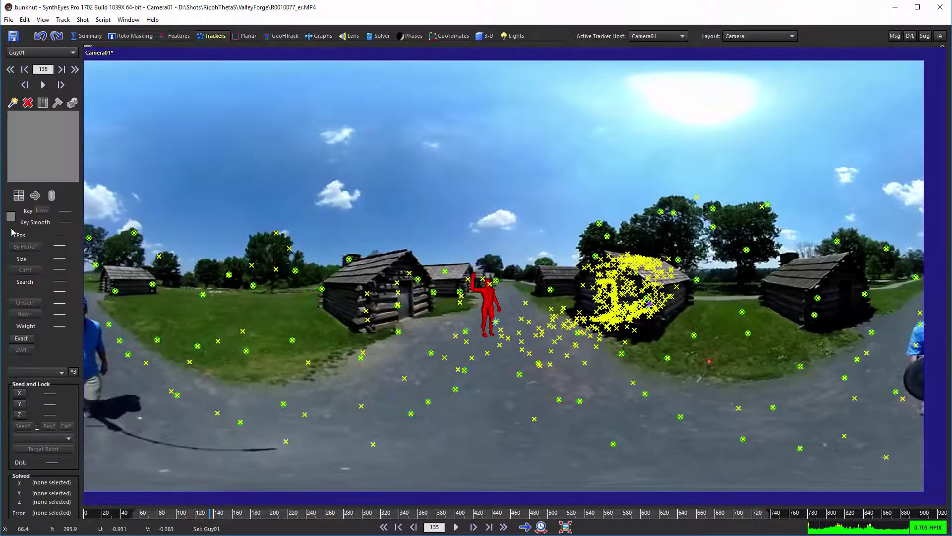
Step: Place Tracker601 centred on the sun, enable ZWT, mark it Far, and lock it
click(13, 103)
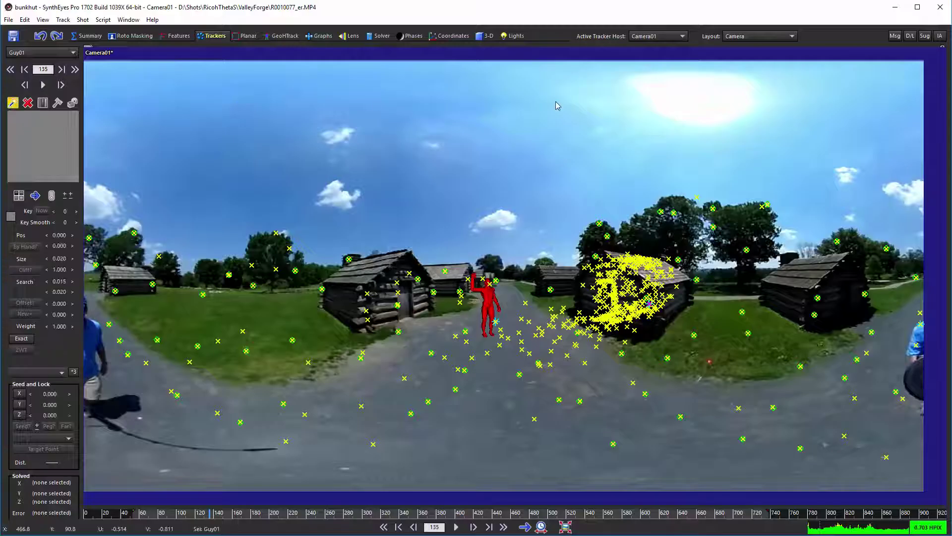
click(696, 97)
drag(708, 115, 716, 110)
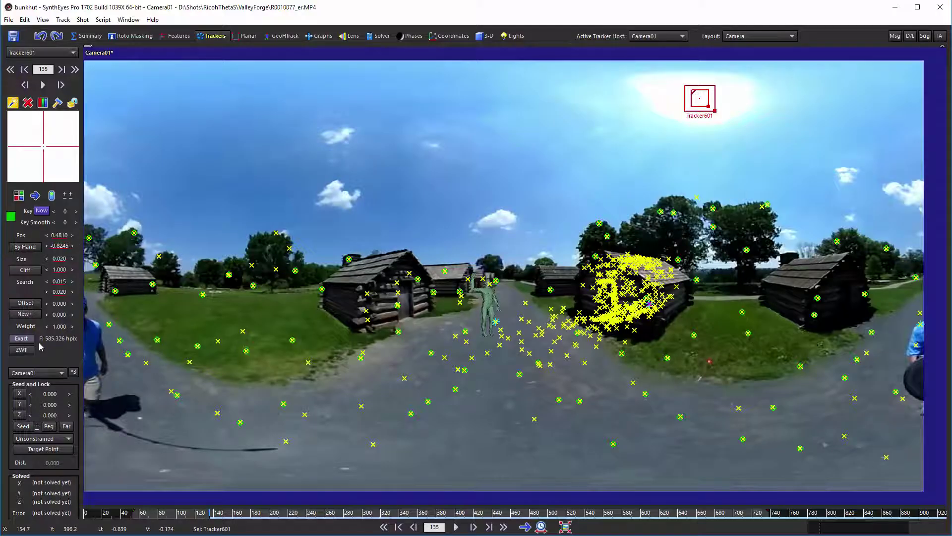
click(21, 349)
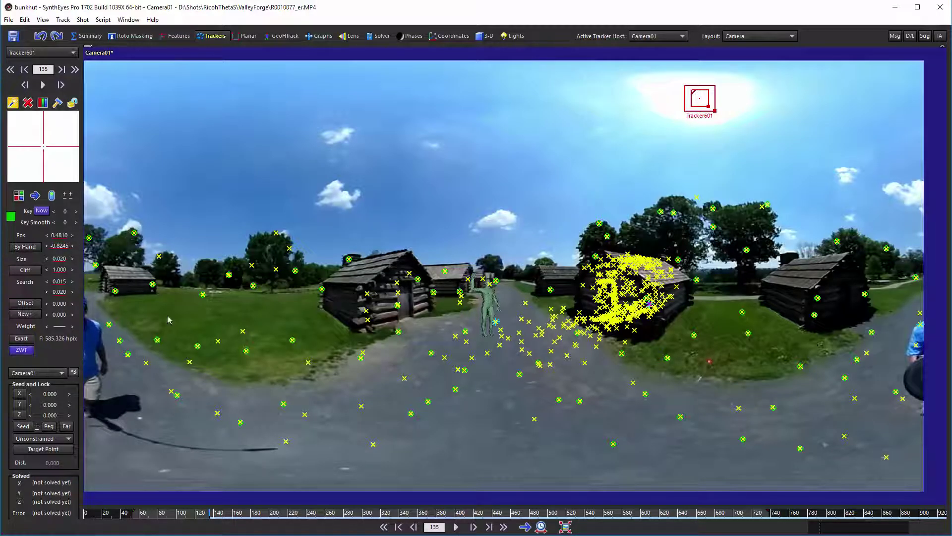
click(453, 36)
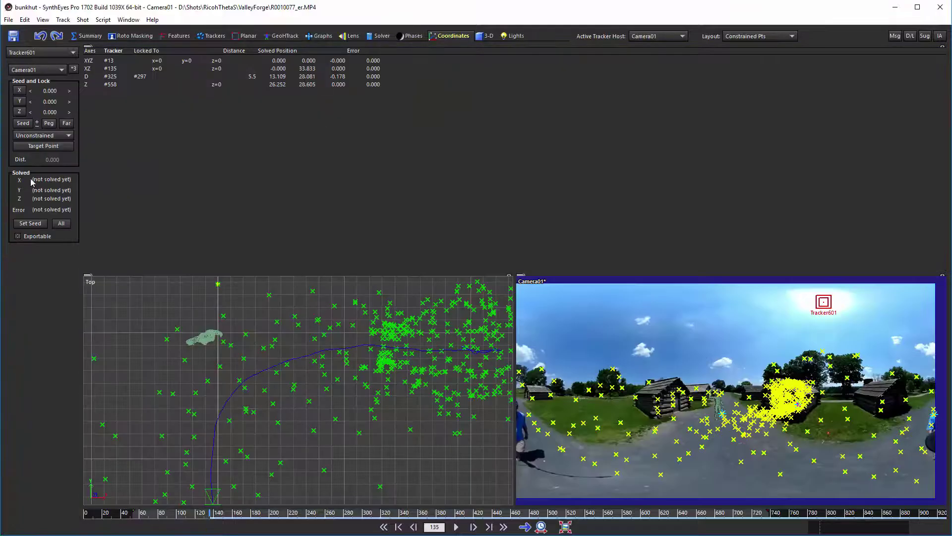
click(67, 123)
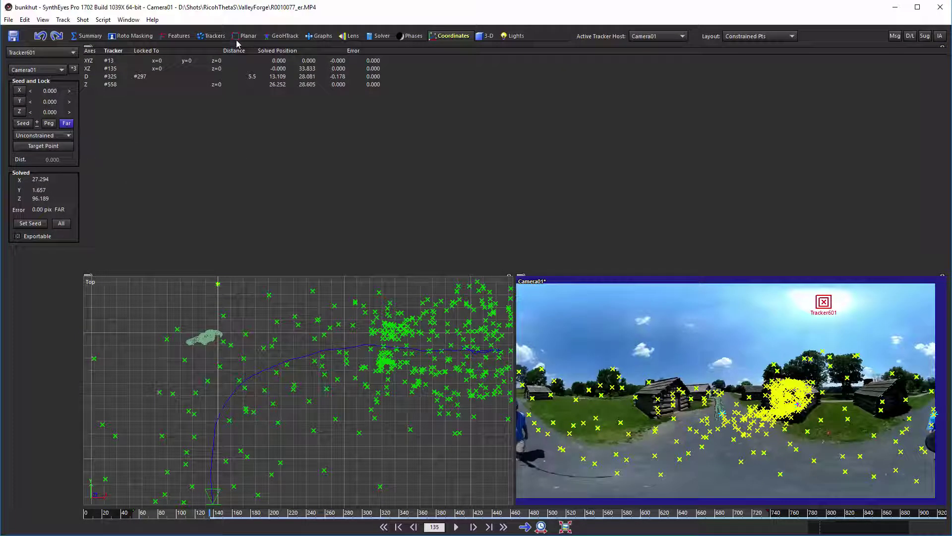
click(212, 36)
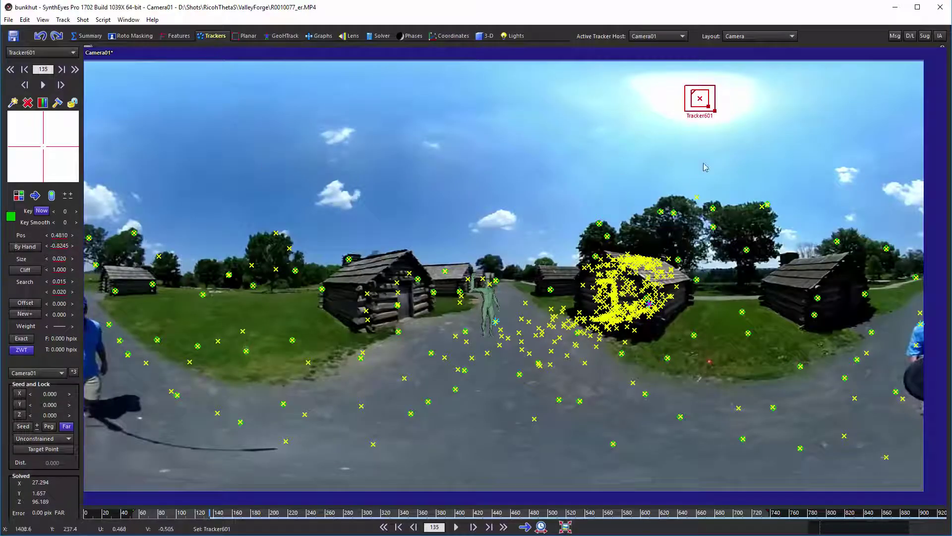
click(72, 102)
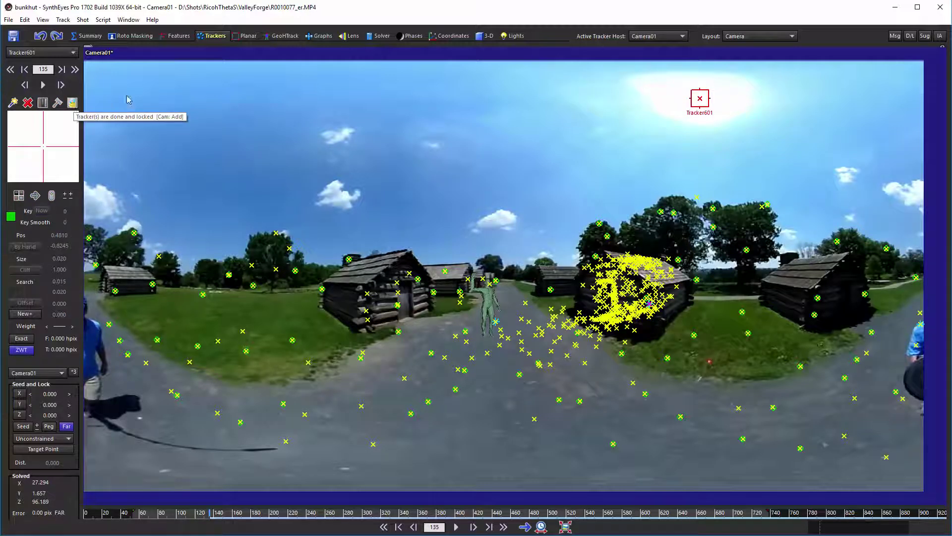
Step: Create Light01 and add a ray sourced from Tracker601 with no target
click(514, 36)
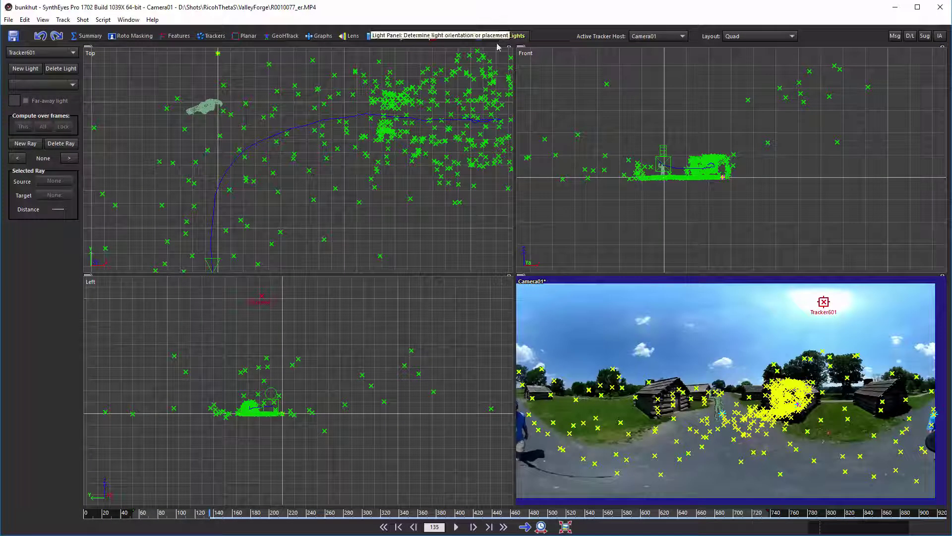
click(24, 69)
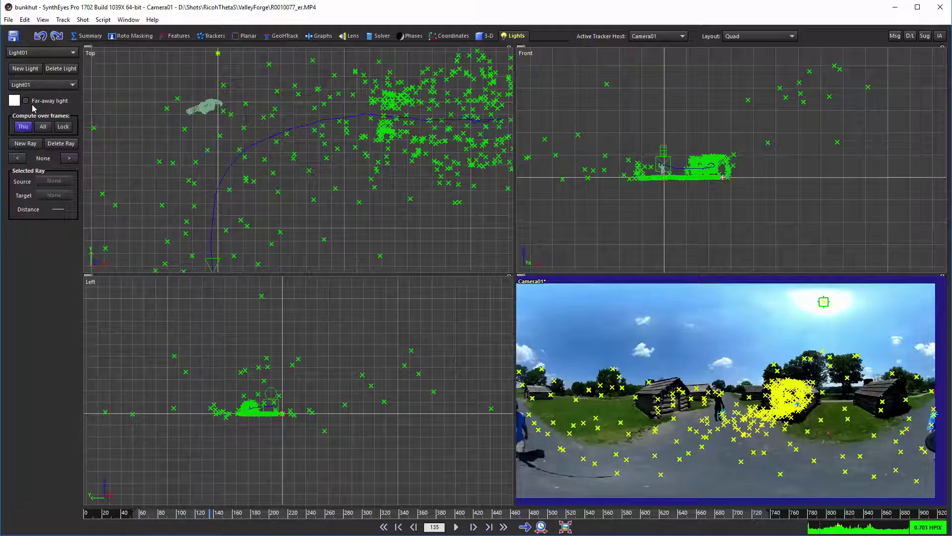
click(25, 143)
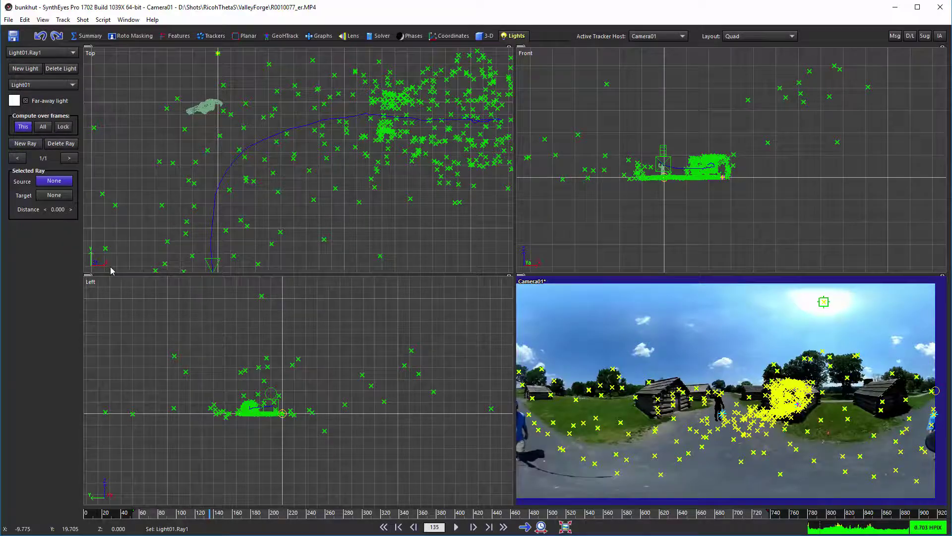
click(824, 301)
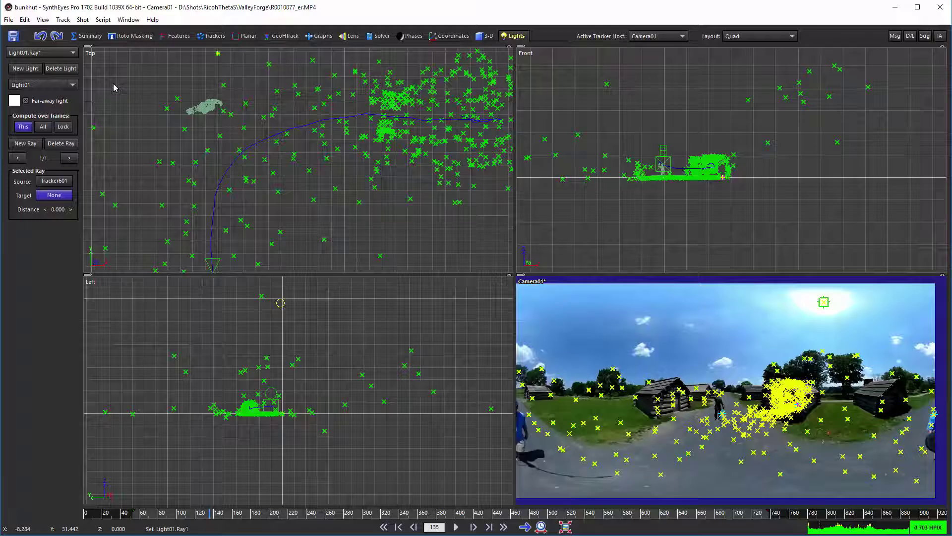
click(49, 196)
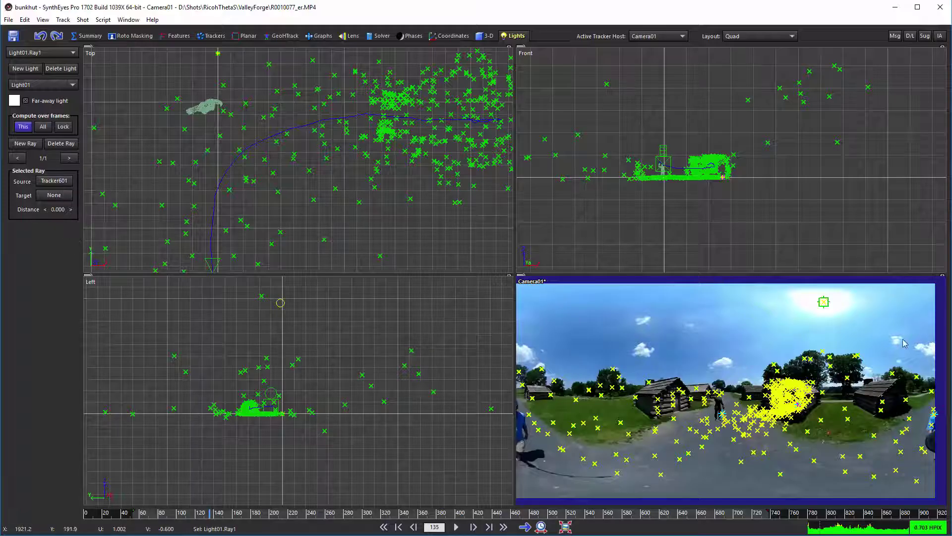
Step: Select Light01 itself, rather than its ray, in the object list
click(65, 53)
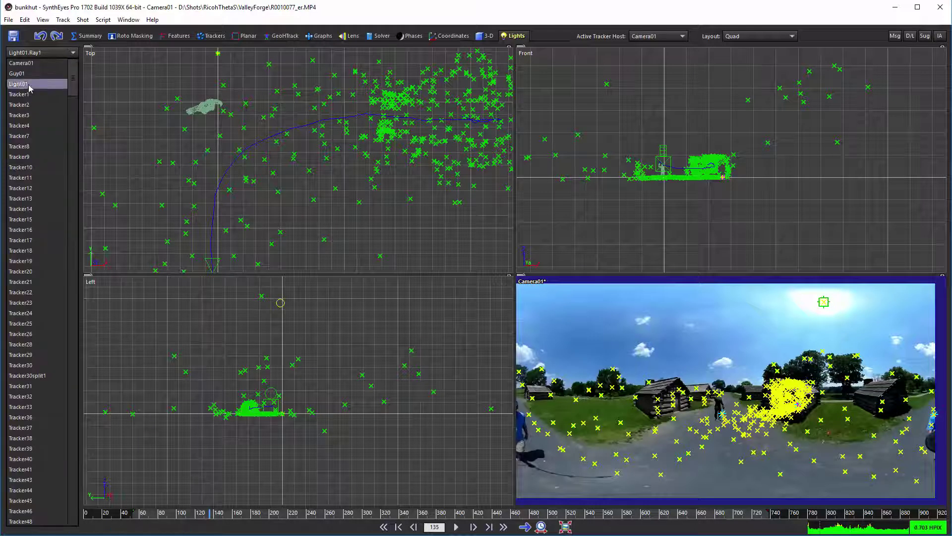
click(22, 73)
scroll(829, 300, up, 5)
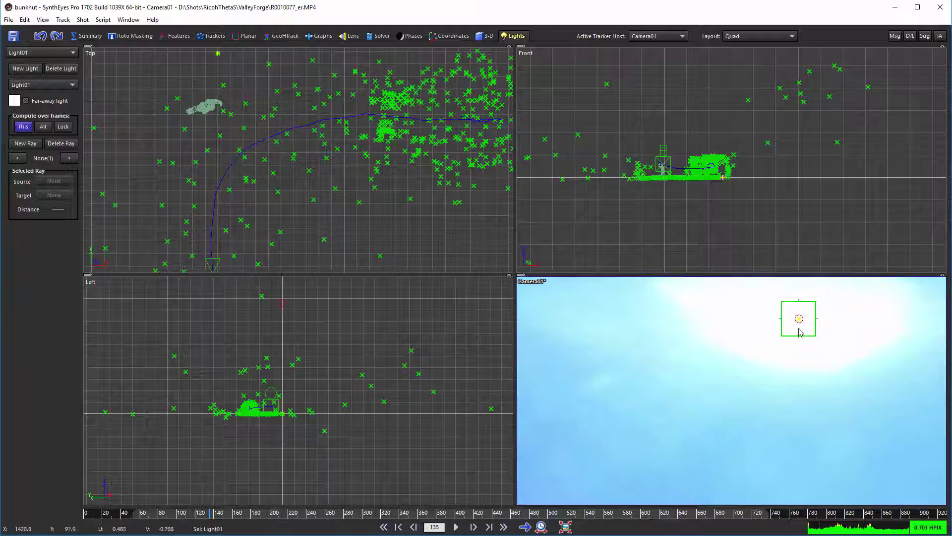
scroll(801, 335, down, 5)
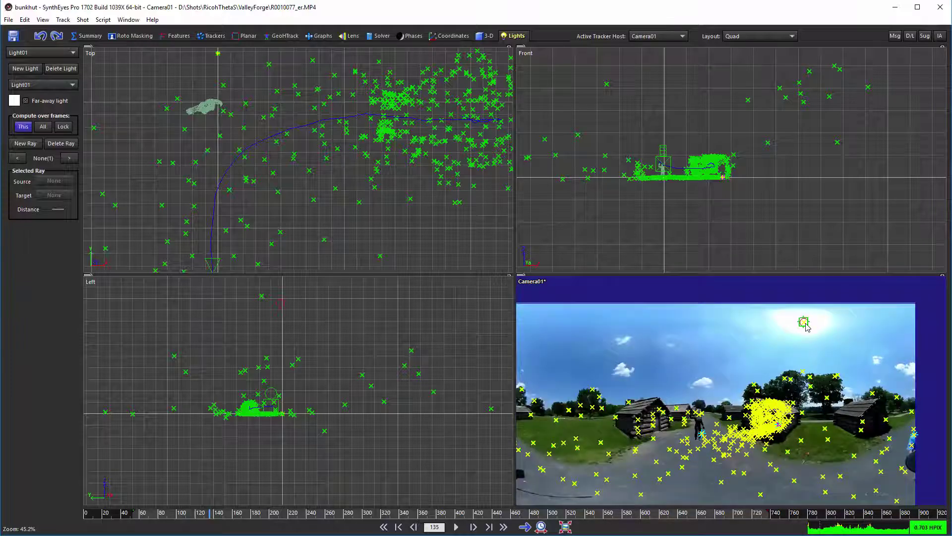
scroll(805, 325, down, 1)
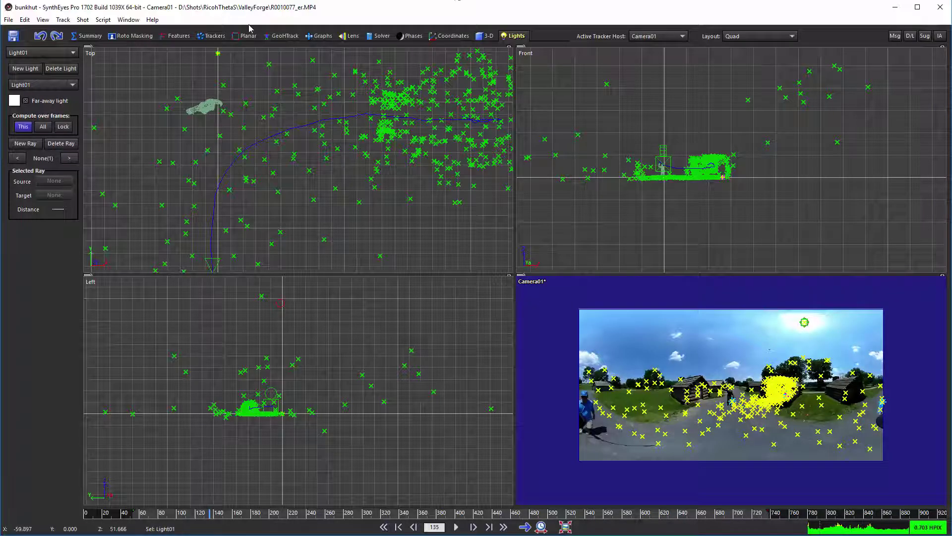
click(282, 35)
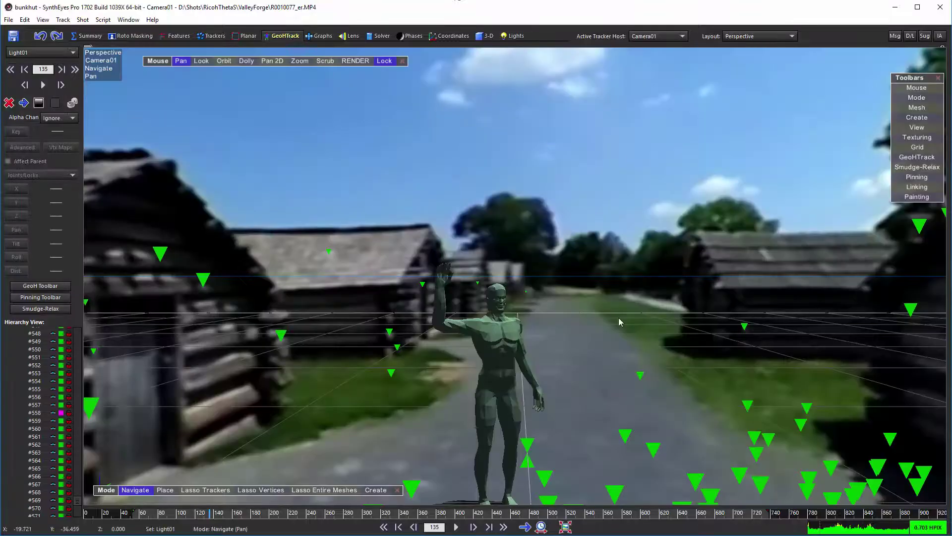
Step: Use Look navigation to view down at the Earthling and its shadow on the road
click(201, 60)
mouse_move(354, 423)
mouse_down()
mouse_move(354, 446)
mouse_move(354, 396)
mouse_move(355, 421)
mouse_up()
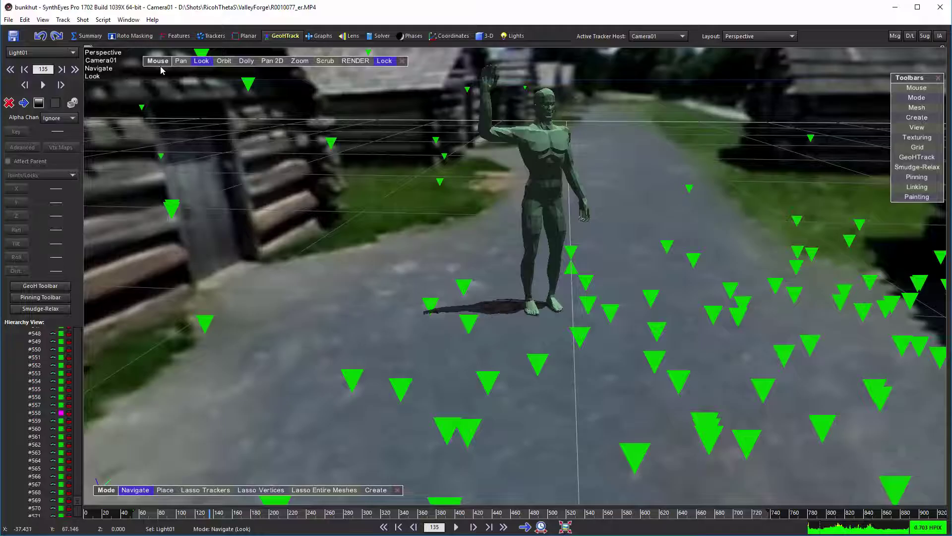
click(97, 35)
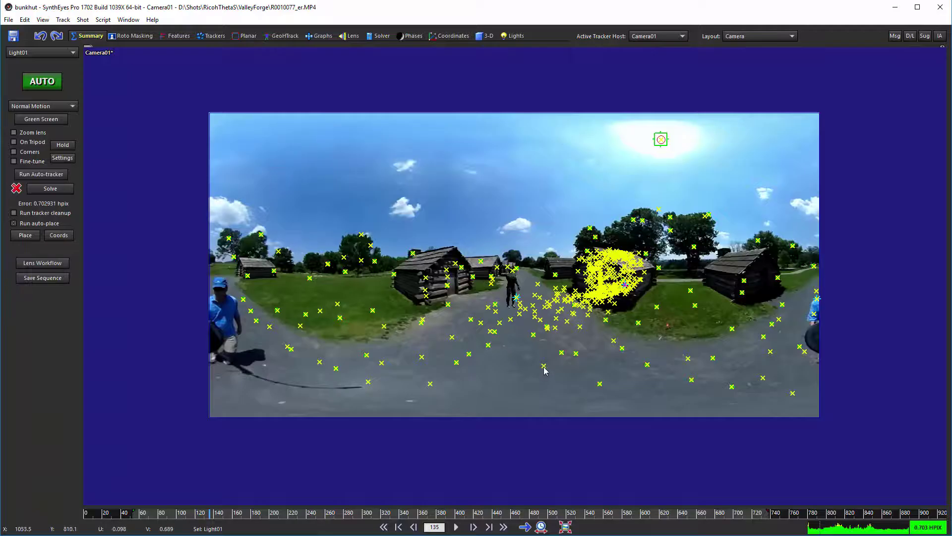
Step: Zoom and reposition the 360 frame in the camera view to inspect the trackers
scroll(523, 316, up, 3)
scroll(523, 316, up, 2)
scroll(441, 259, down, 8)
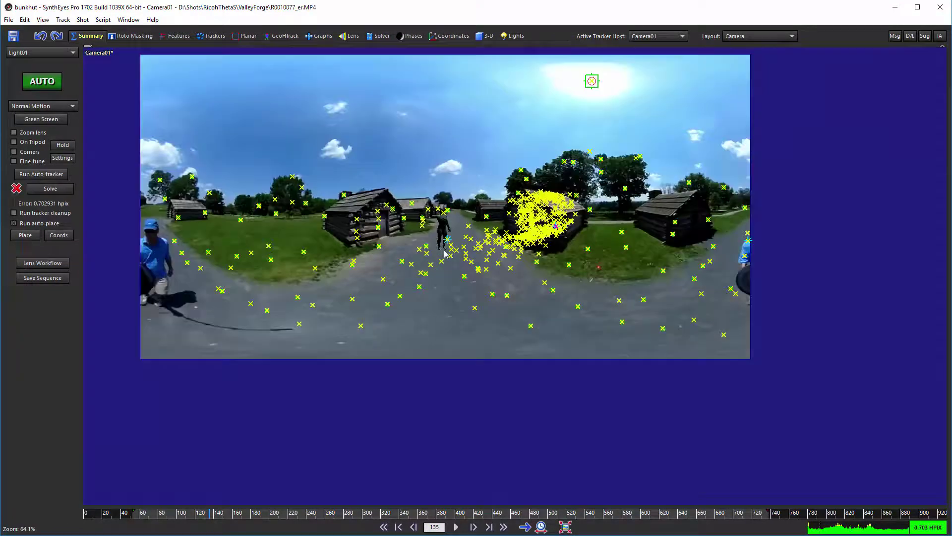
scroll(444, 253, up, 3)
scroll(445, 300, down, 2)
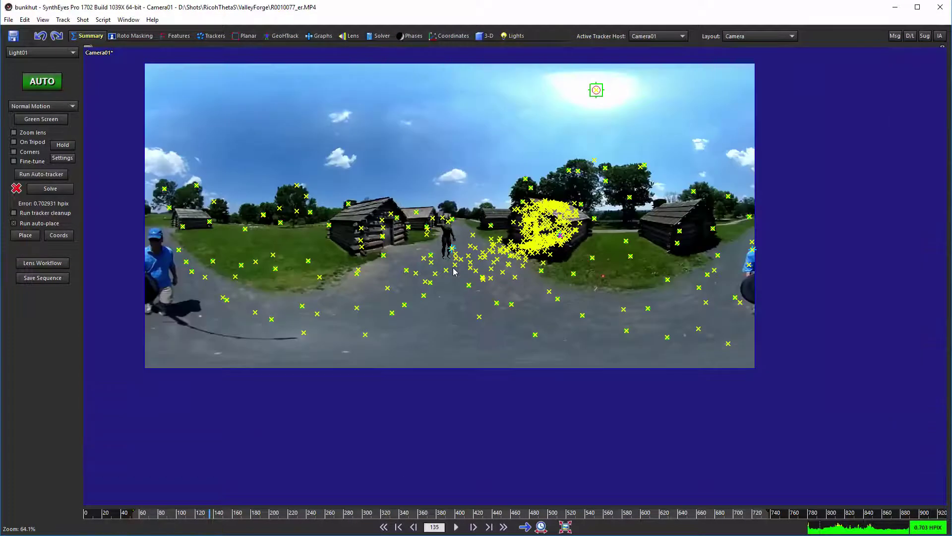
middle_drag(445, 300, 457, 343)
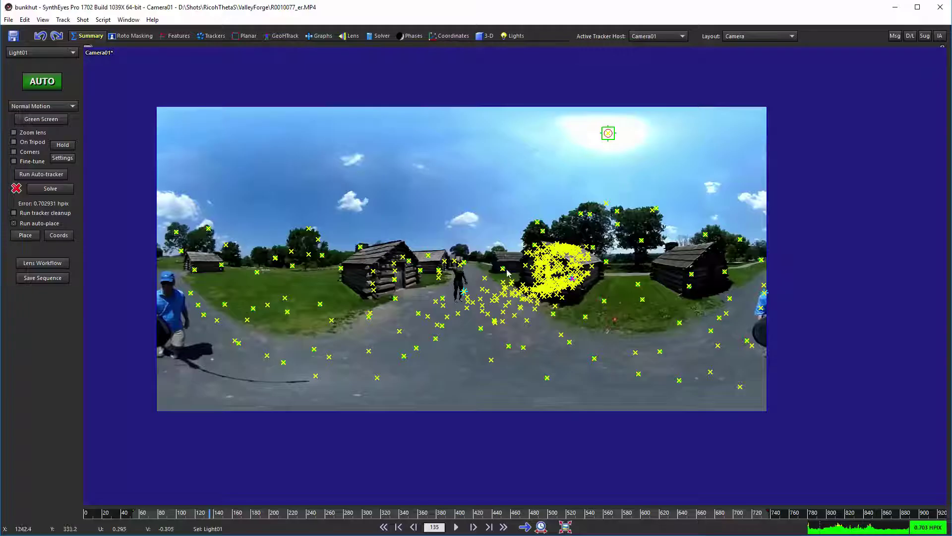
mouse_move(468, 298)
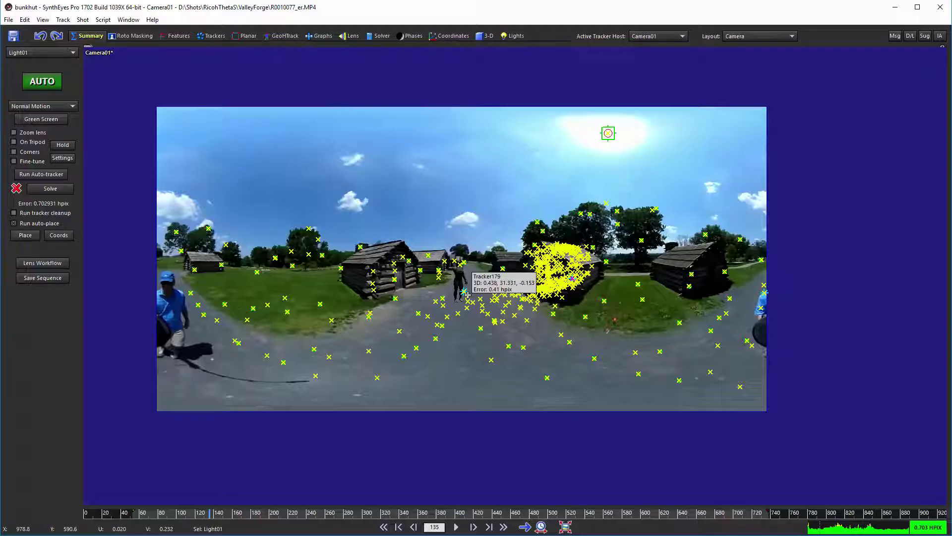
mouse_move(503, 306)
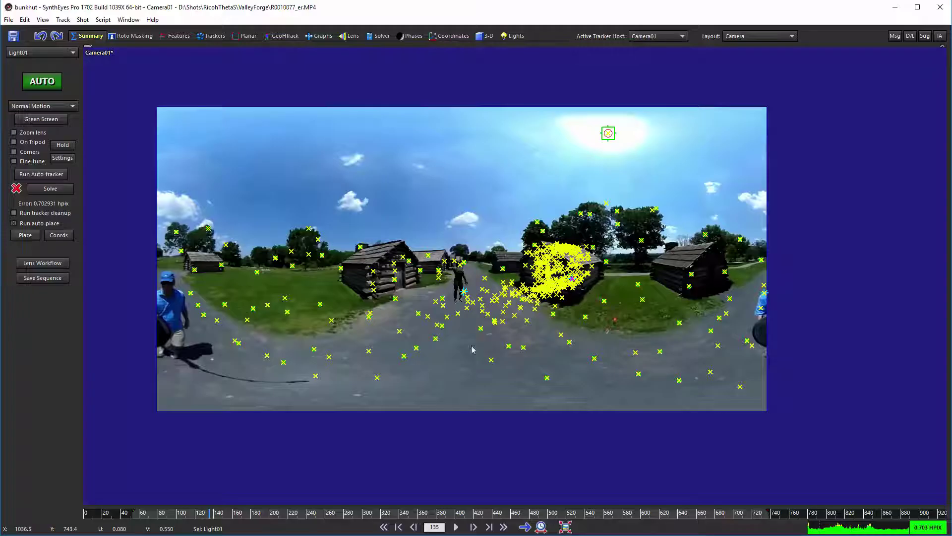
Step: Drag out a ground plane, Plane01, about 10 by 10, on the road under the Earthling
click(486, 36)
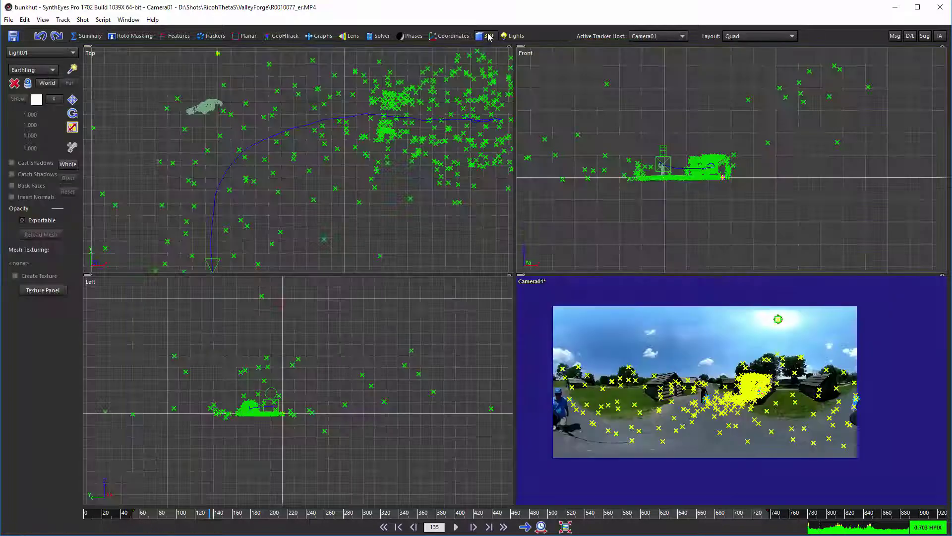
scroll(179, 134, down, 3)
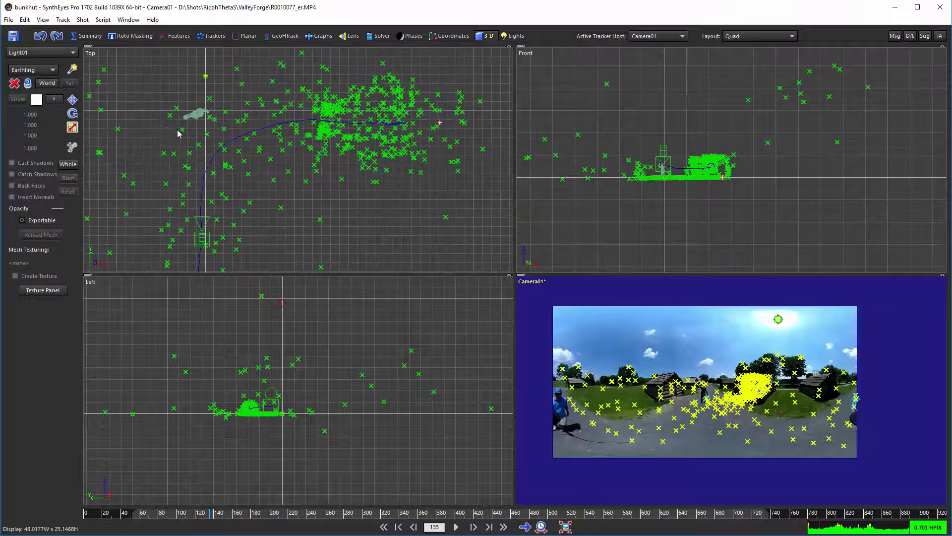
right_click(139, 96)
mouse_move(222, 129)
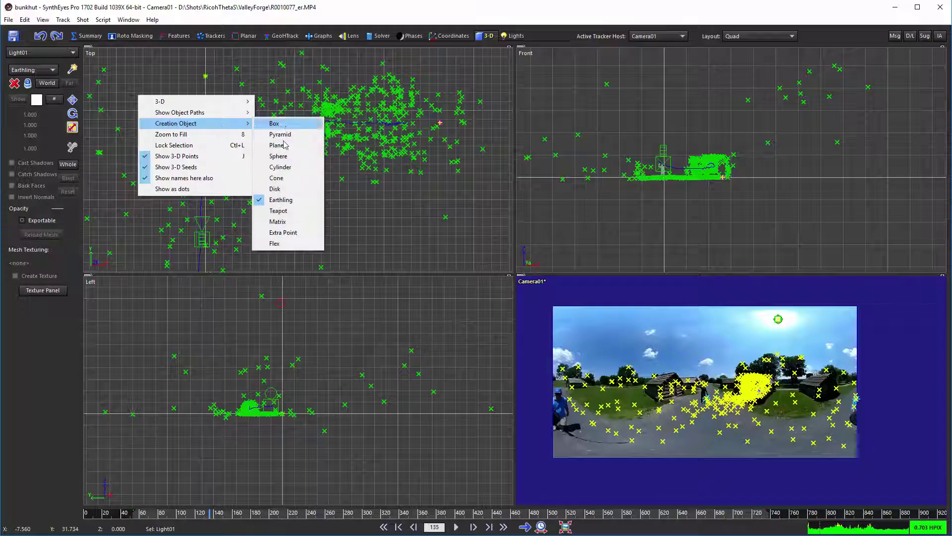
click(278, 145)
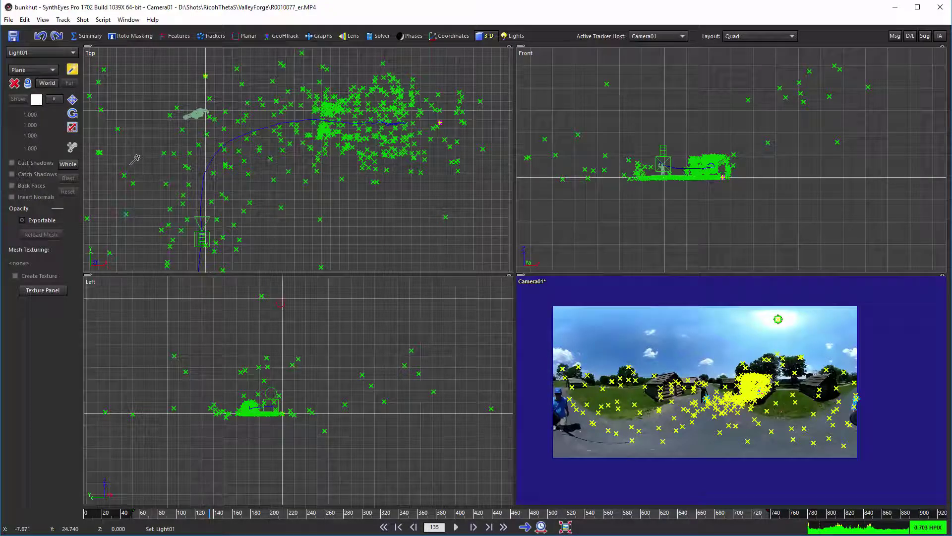
drag(144, 160, 241, 70)
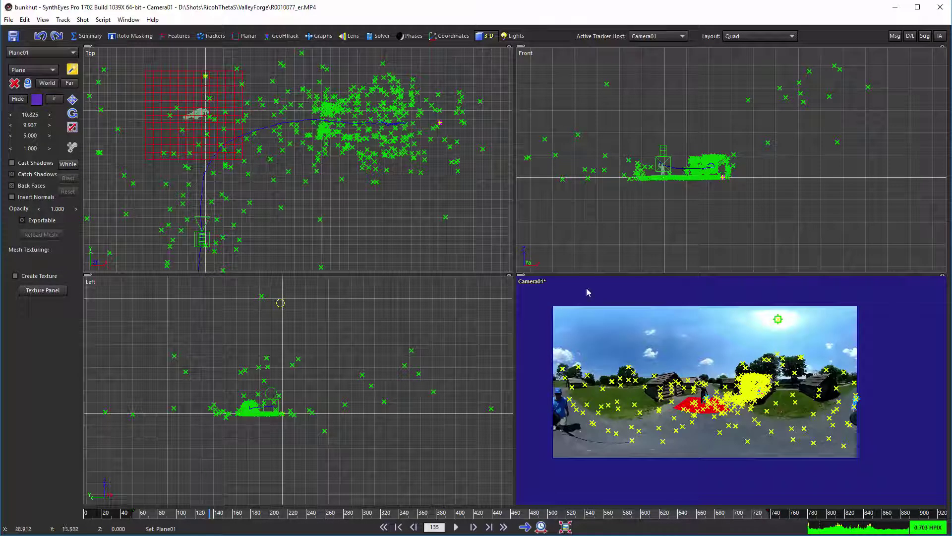
scroll(747, 423, up, 2)
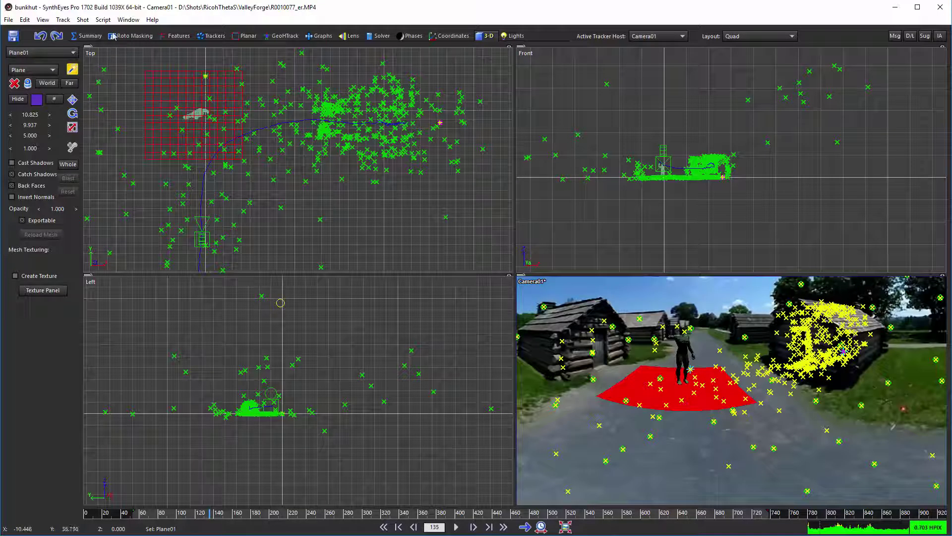
click(103, 20)
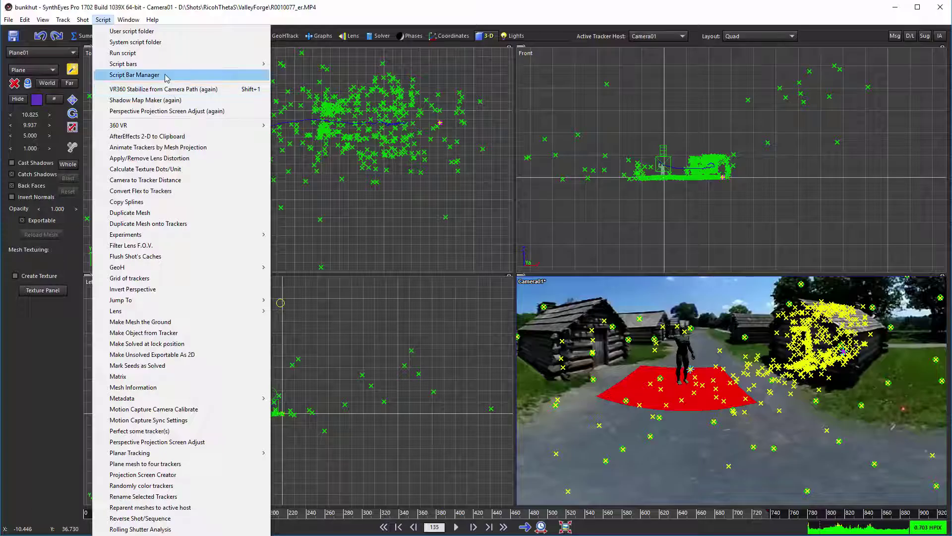
Step: Run Shadow Map Maker for Light01 at 1024 resolution and view the Earthling's shadow in perspective
click(170, 102)
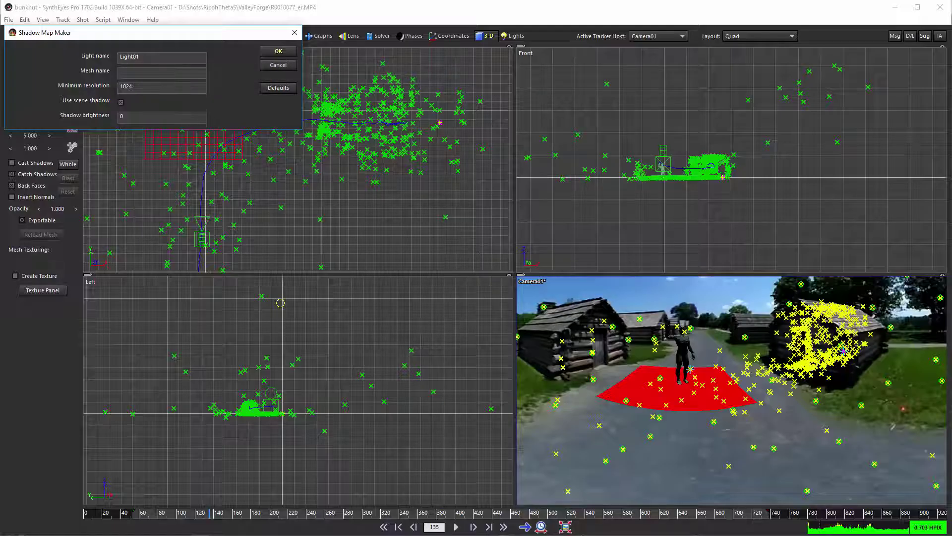
click(284, 54)
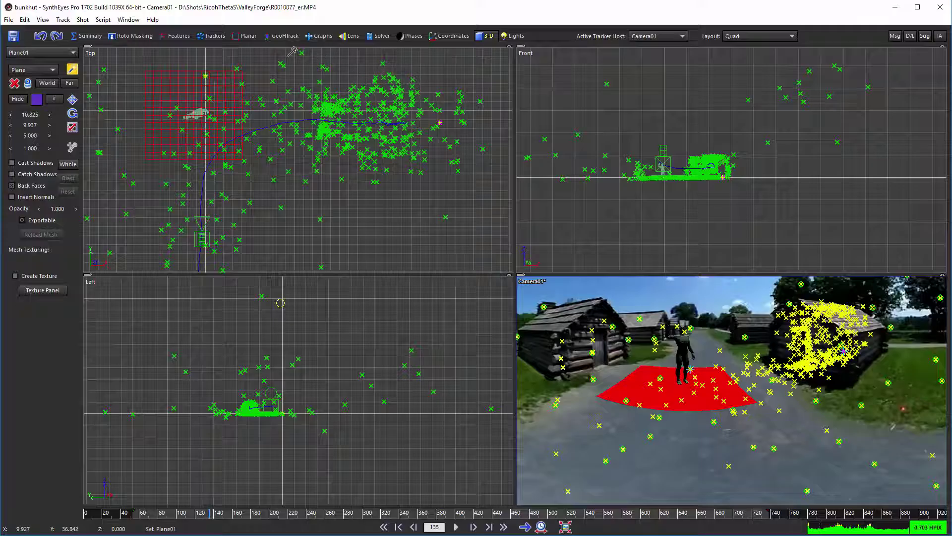
click(286, 35)
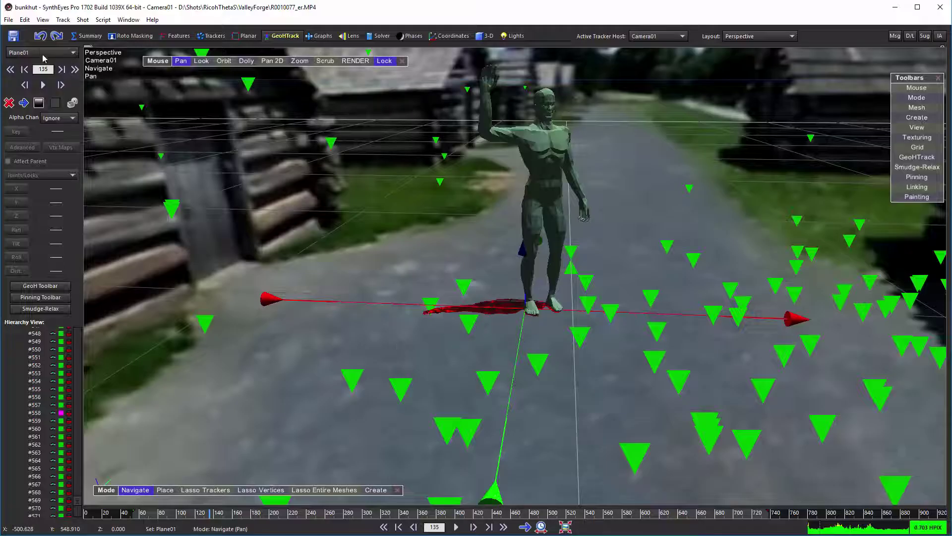
Step: Compare the plane with and without the shadow, then lower Plane01's opacity to 0.385
click(41, 36)
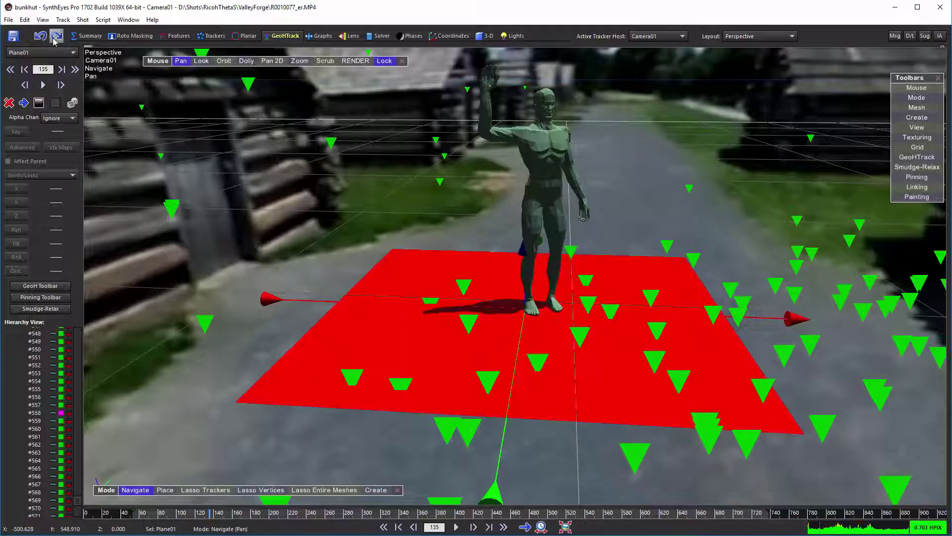
click(56, 36)
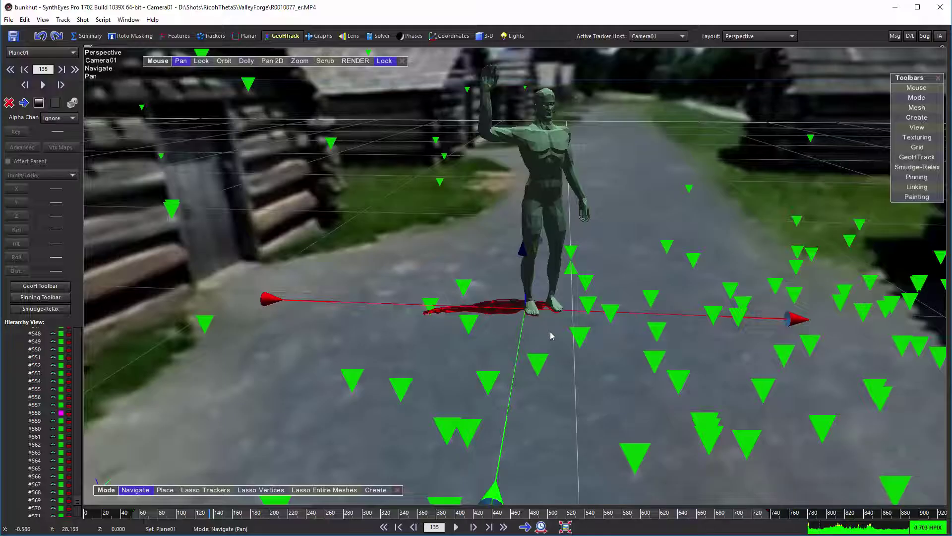
click(483, 36)
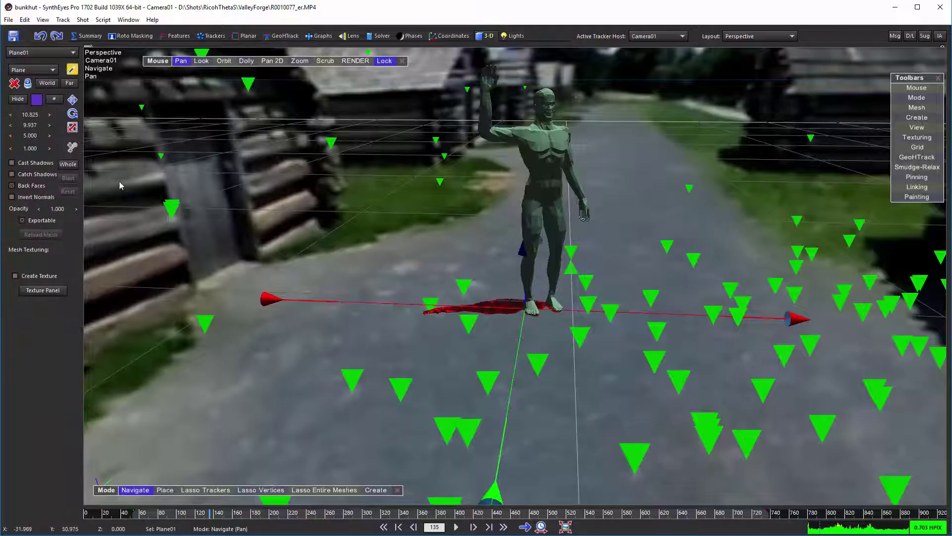
drag(55, 214, 49, 209)
Step: Export a Fusion composition as bunkhut.comp, replacing the existing file and accepting the export settings
click(2, 20)
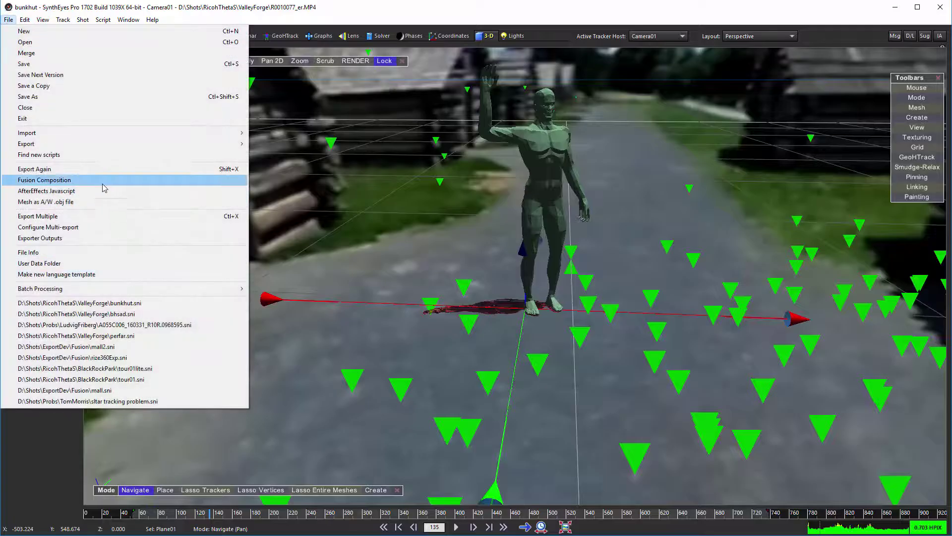
click(103, 182)
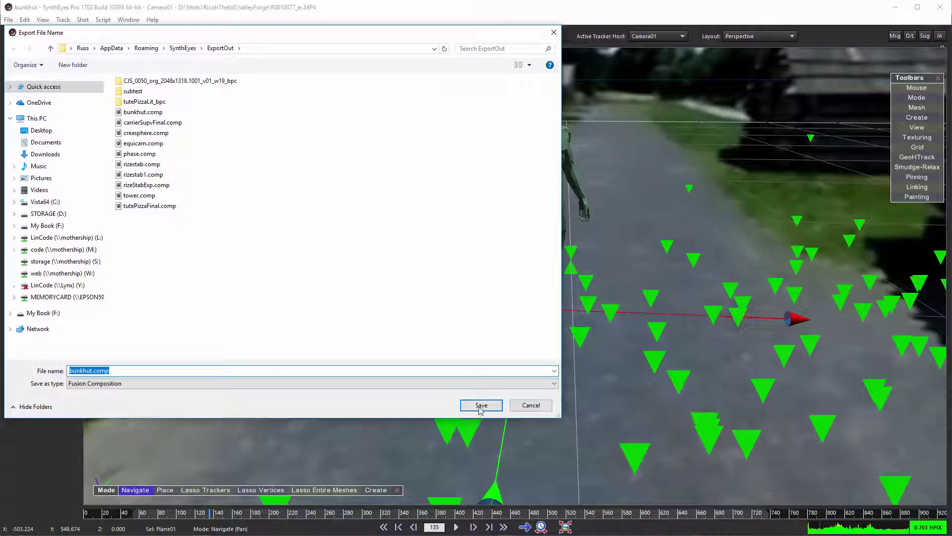
click(481, 406)
click(613, 352)
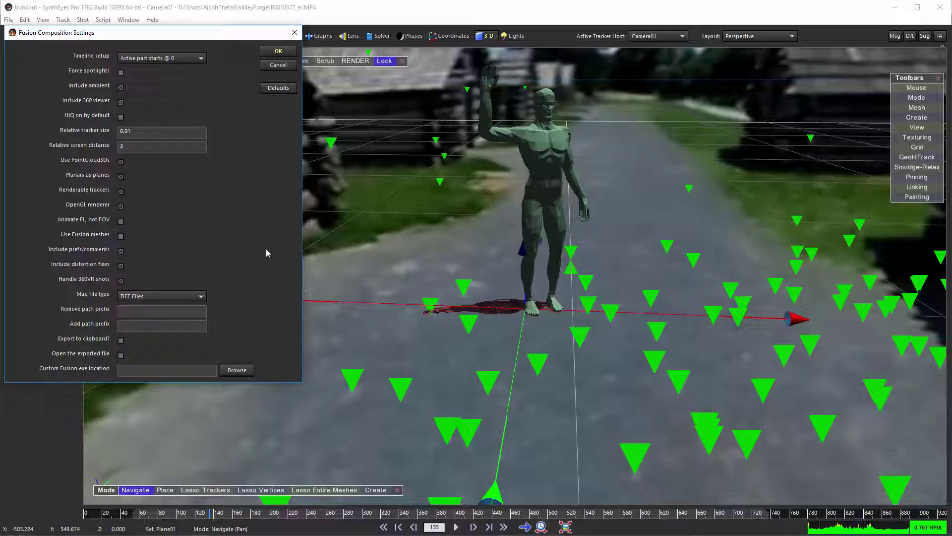
click(276, 51)
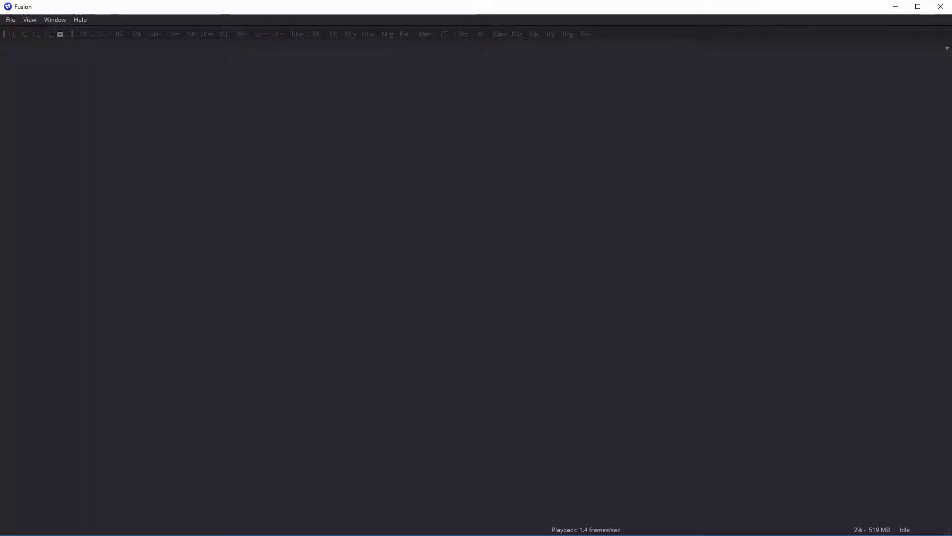
Step: Open bunkhut.comp from Fusion's recent files list
click(10, 19)
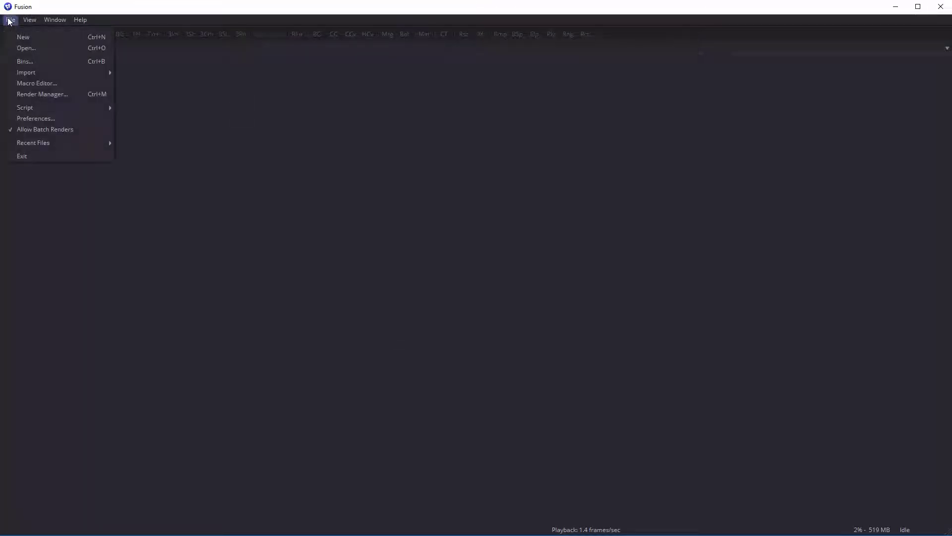
mouse_move(67, 142)
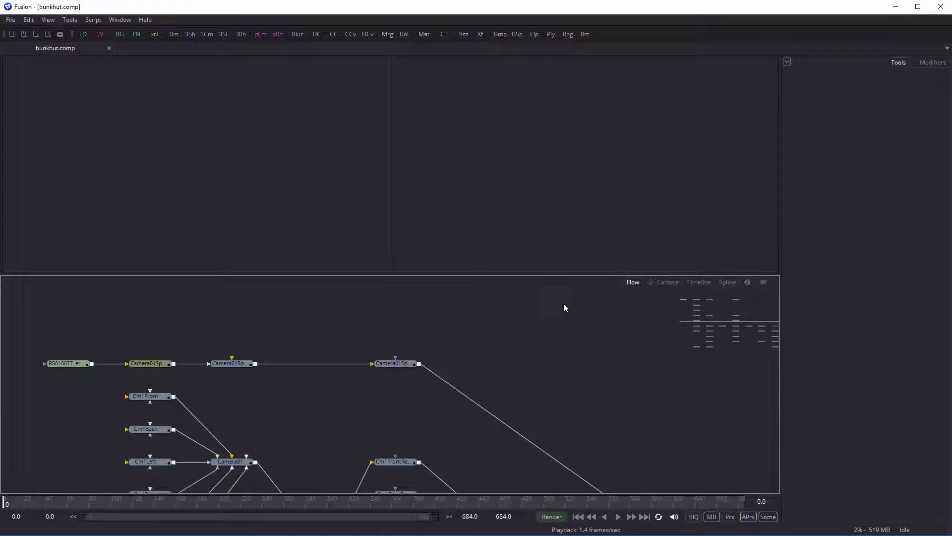
Step: Show the Cm1Output node fitted in the viewer as the full 1920×960 equirectangular panorama
scroll(573, 311, down, 3)
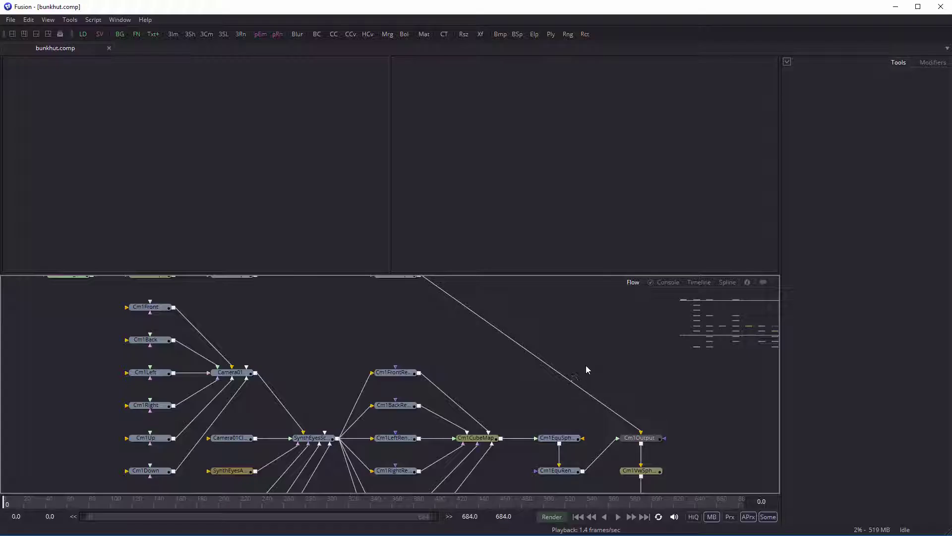
ctrl+scroll(599, 356, down, 2)
ctrl+scroll(599, 355, down, 2)
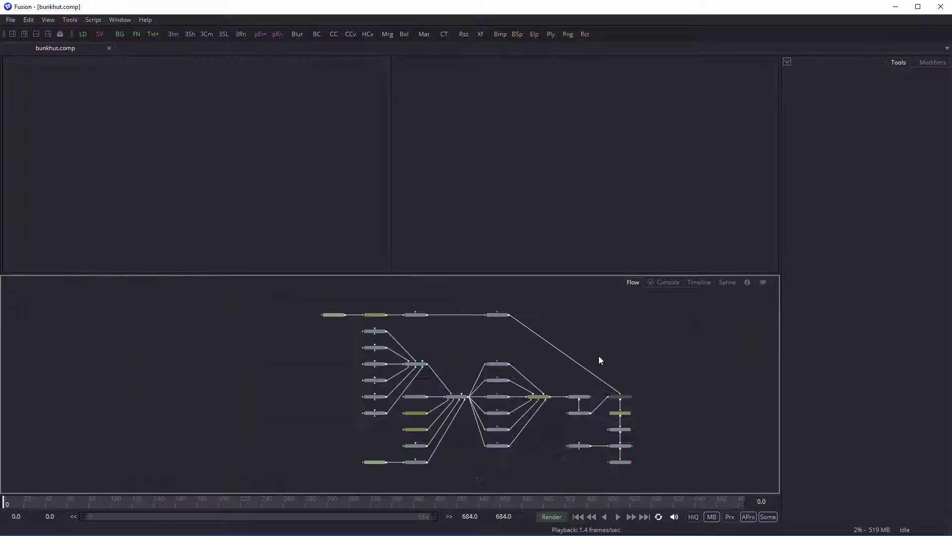
ctrl+scroll(668, 405, up, 4)
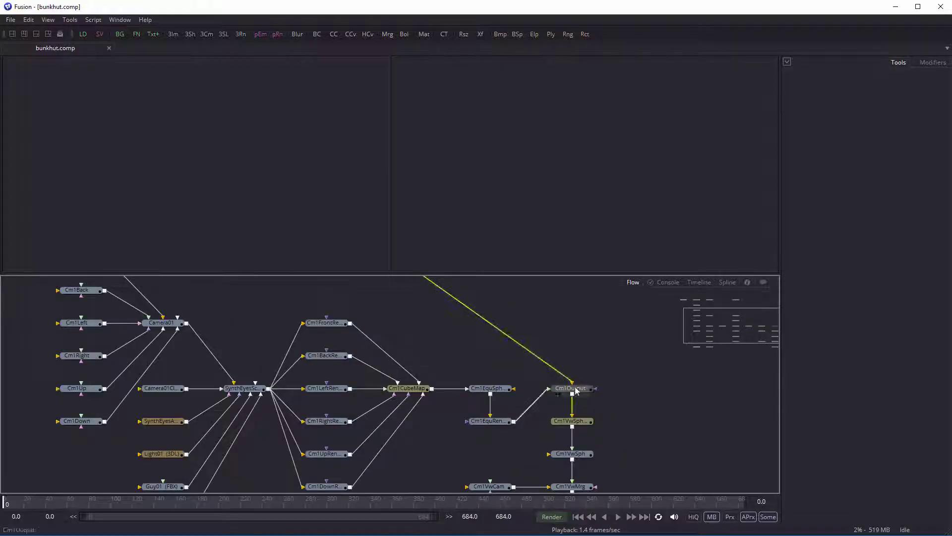
click(575, 389)
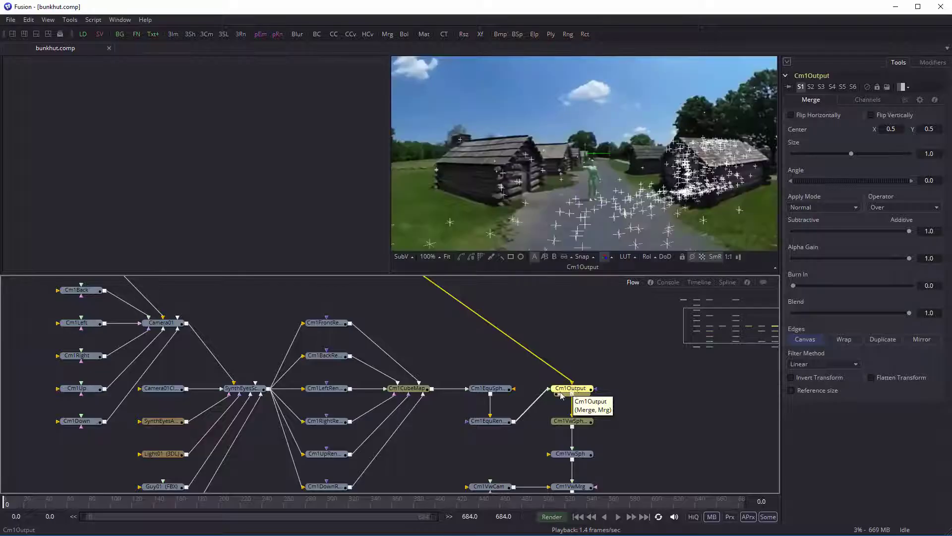
click(448, 257)
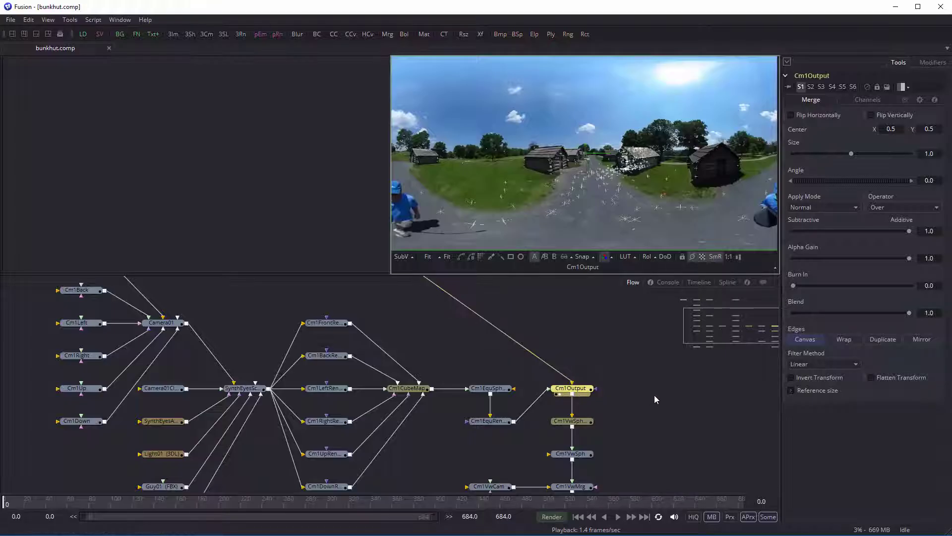
scroll(635, 393, down, 1)
scroll(636, 394, up, 2)
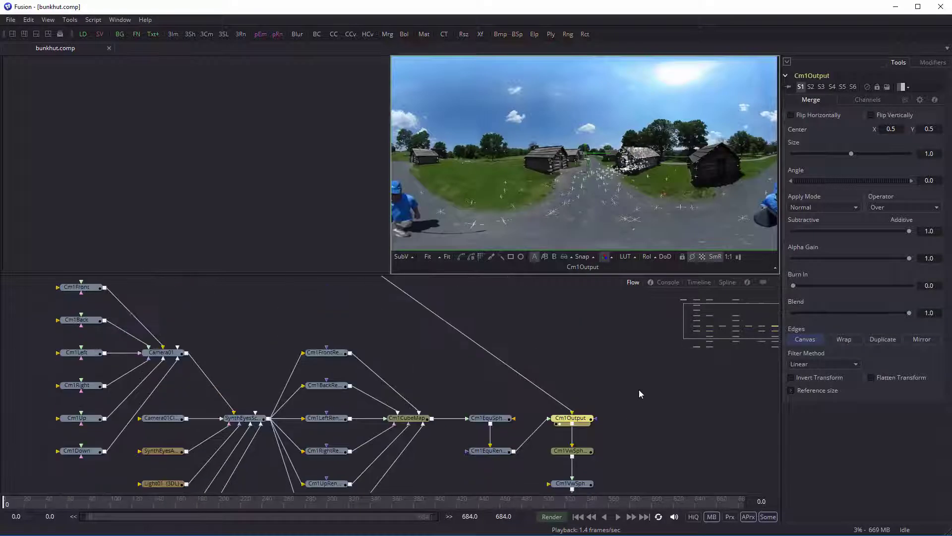
scroll(533, 382, up, 1)
scroll(516, 386, down, 1)
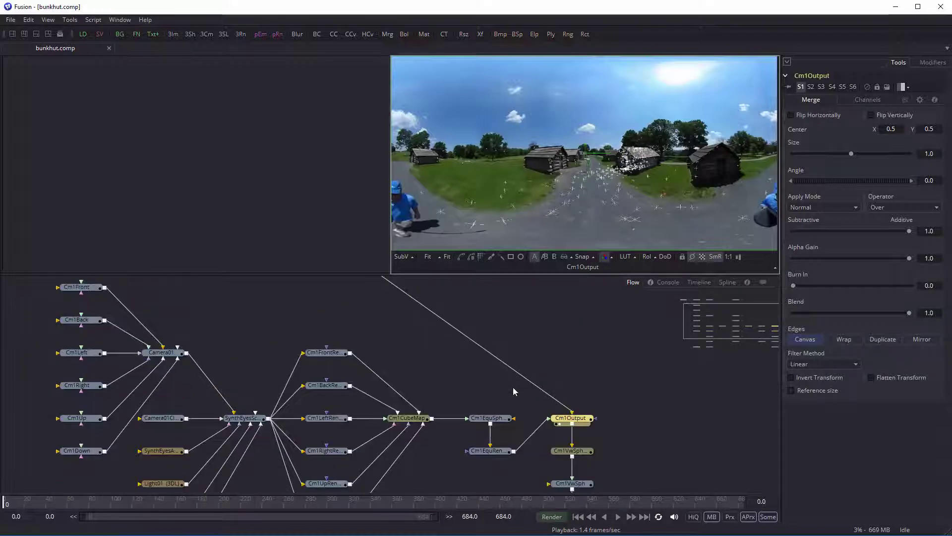
Step: View SynthEyesScene in 3-D, zooming out and orbiting the point cloud, and briefly trying Quad view
click(244, 419)
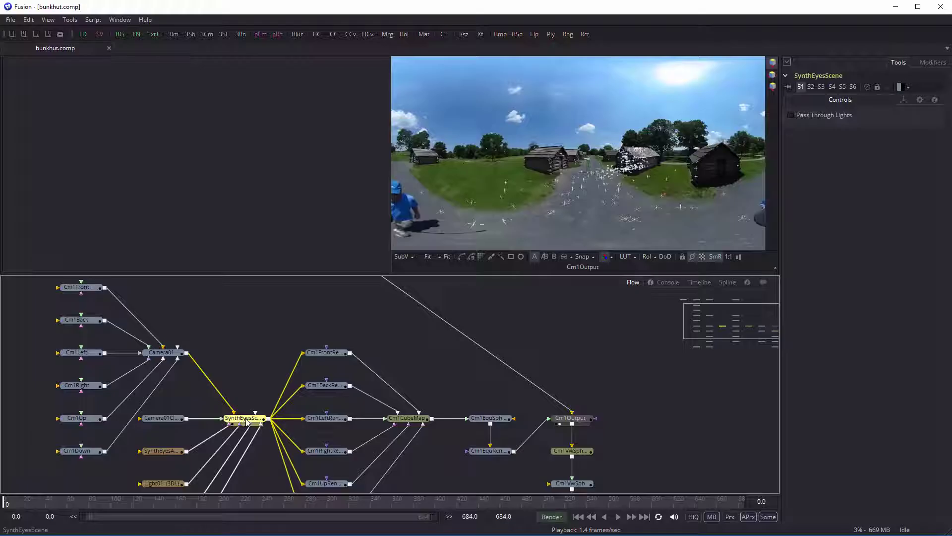
key(1)
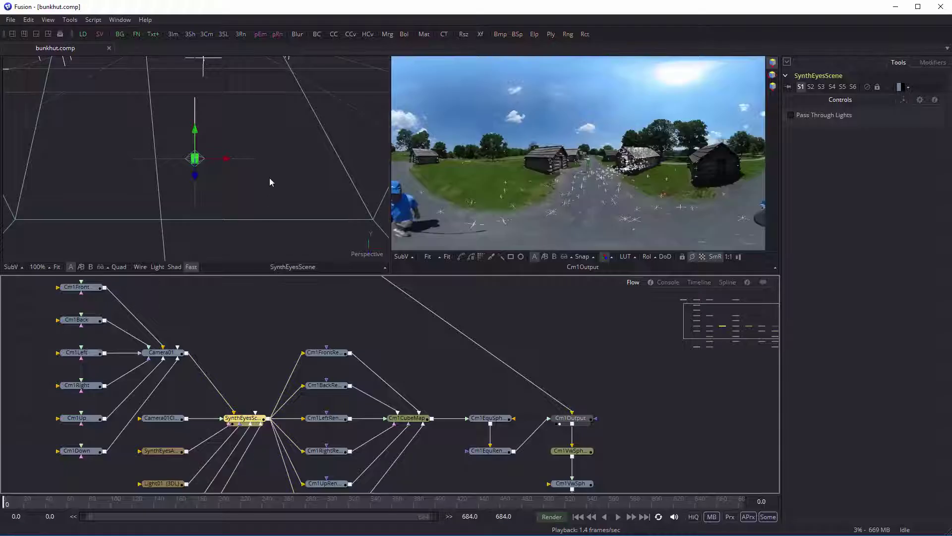
scroll(269, 179, down, 5)
scroll(270, 180, down, 4)
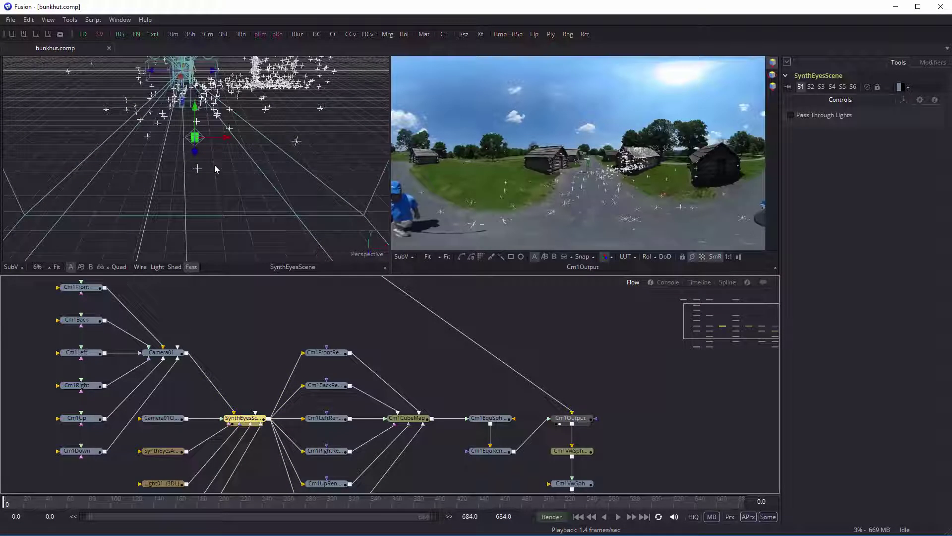
alt+middle_drag(215, 174, 223, 231)
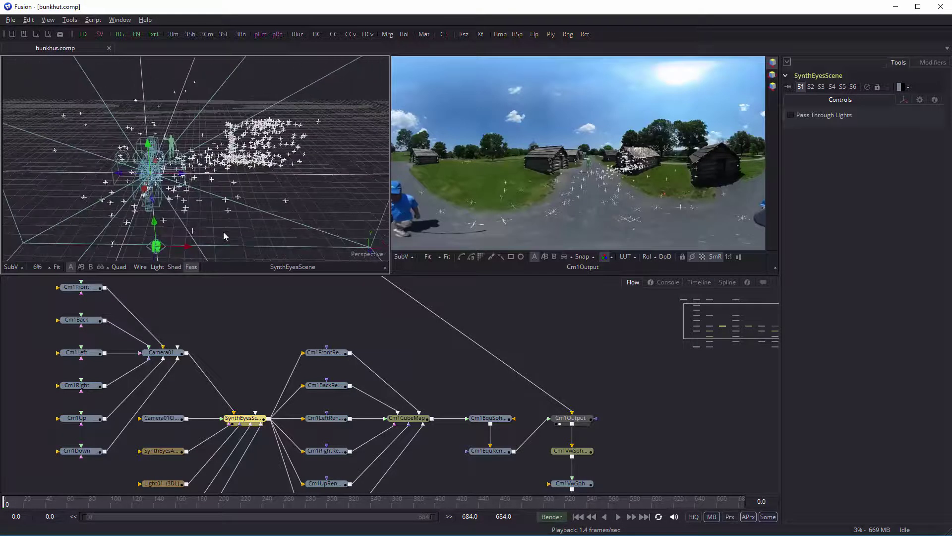
click(120, 268)
click(121, 267)
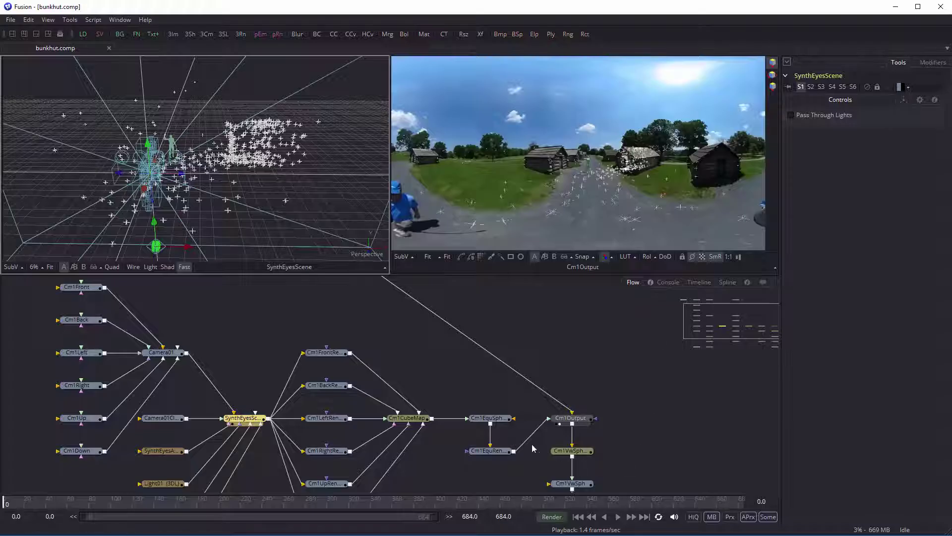
mouse_move(570, 420)
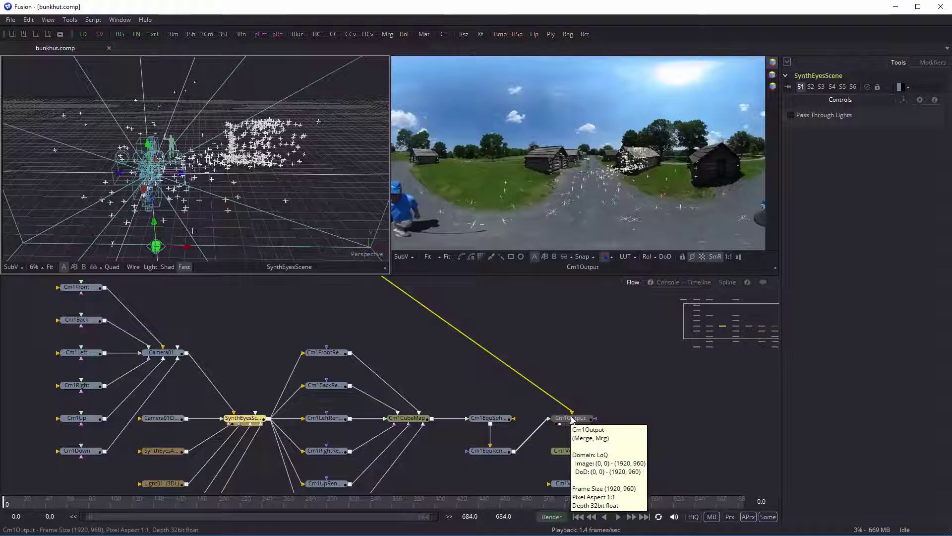
scroll(580, 404, up, 2)
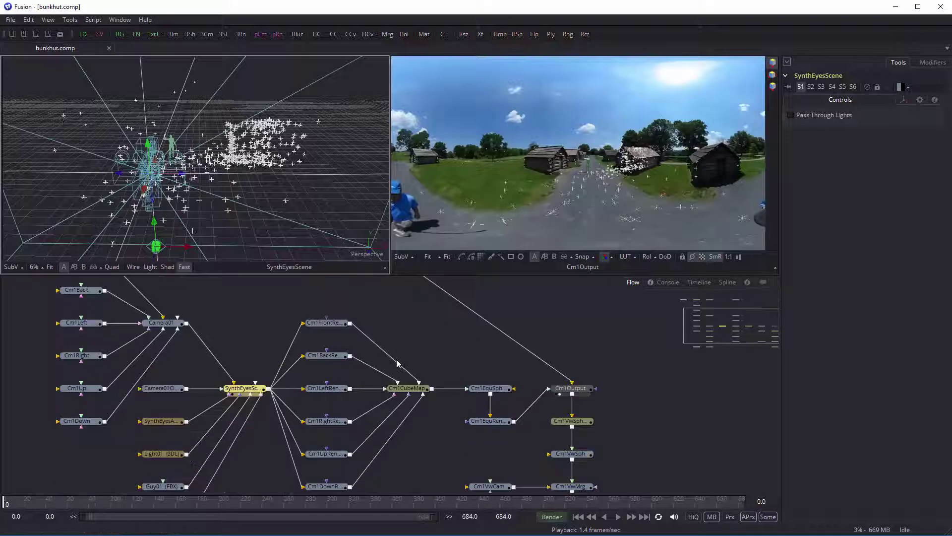
Step: View the original Camera01Shot footage from the R0010077_er.MP4 Loader
scroll(399, 364, down, 6)
scroll(457, 377, up, 6)
scroll(359, 339, up, 2)
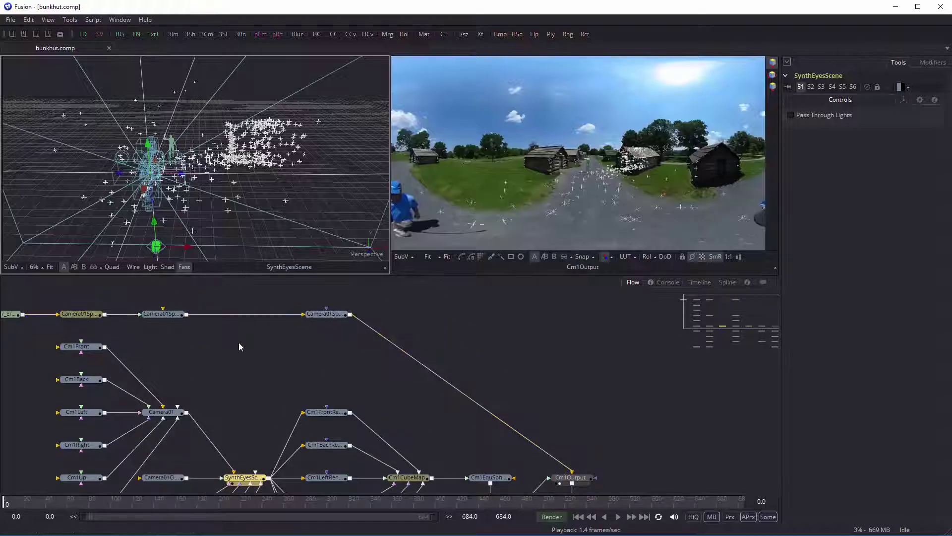
middle_drag(248, 340, 333, 362)
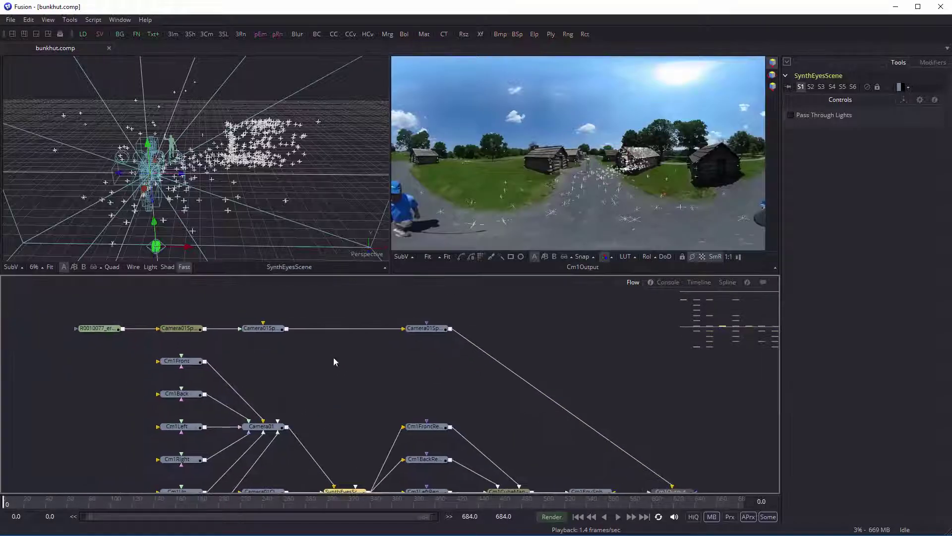
click(107, 331)
key(1)
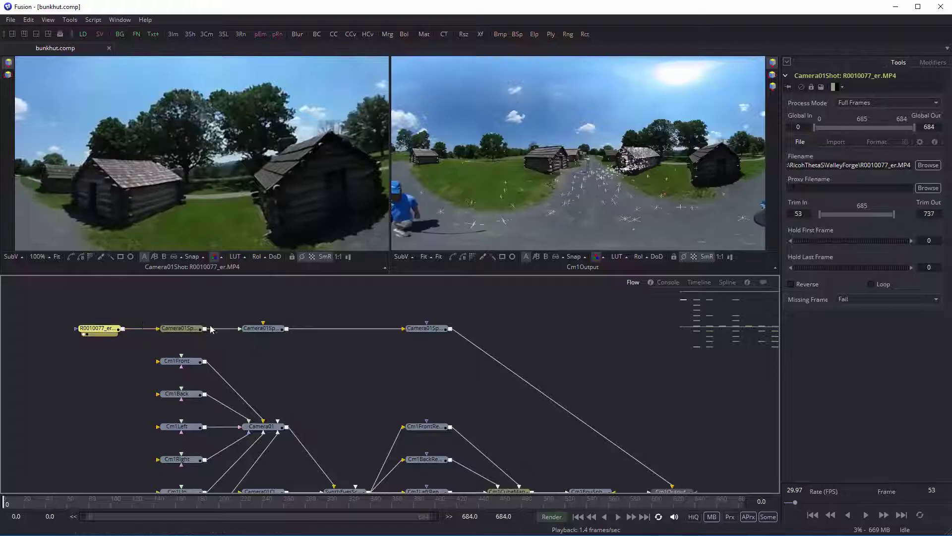
Step: Box-select the R0010077 Loader together with the three Camera01Sp nodes
drag(138, 344, 495, 302)
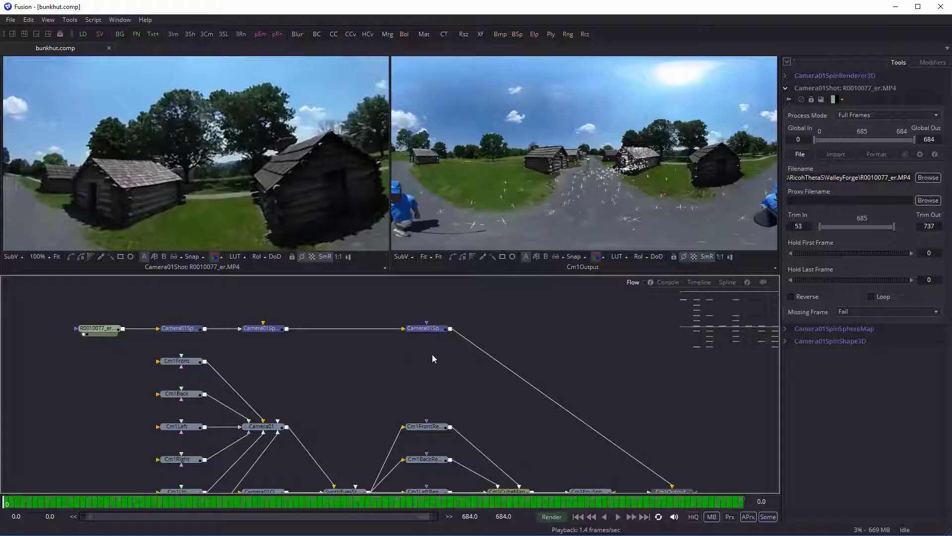
scroll(433, 358, down, 3)
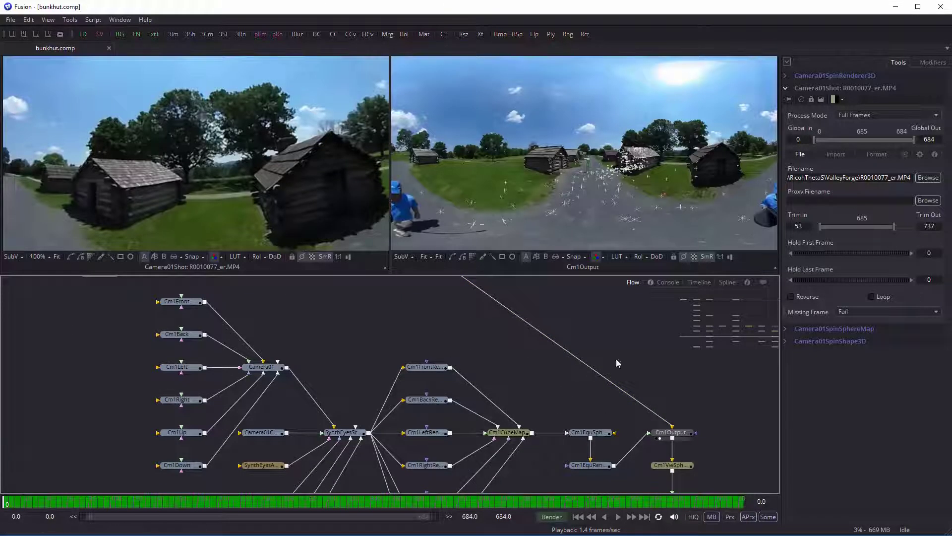
scroll(433, 356, down, 2)
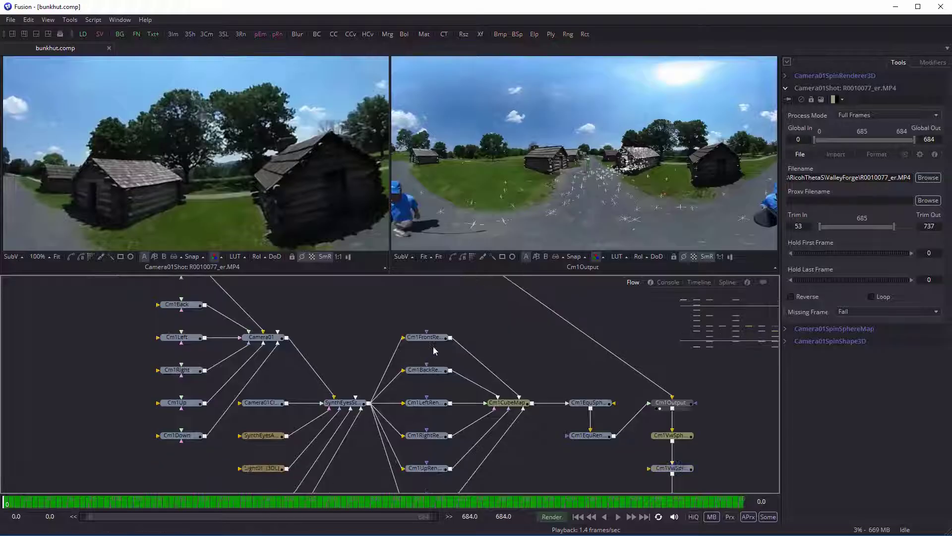
Step: View the Cm1EquRender output in the left viewer, then select the Cm1Viewer node
click(587, 436)
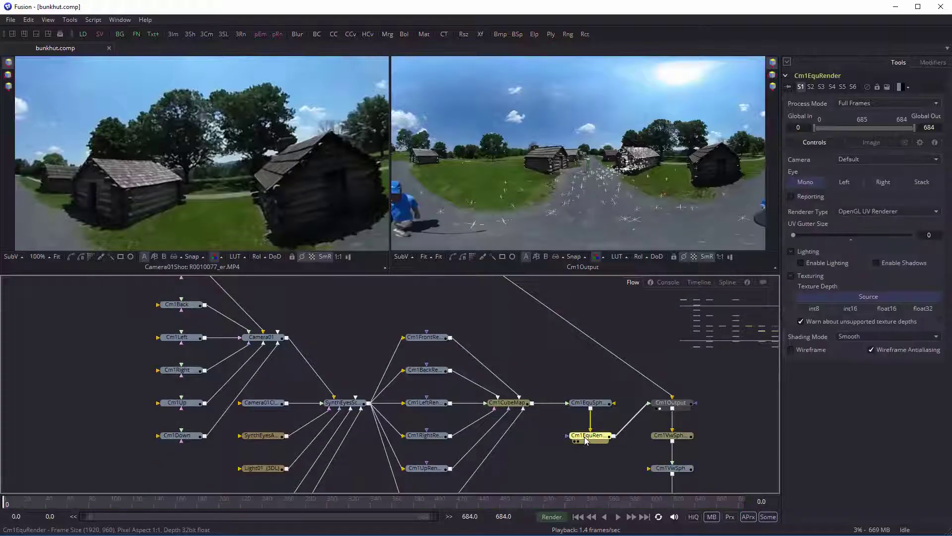
key(1)
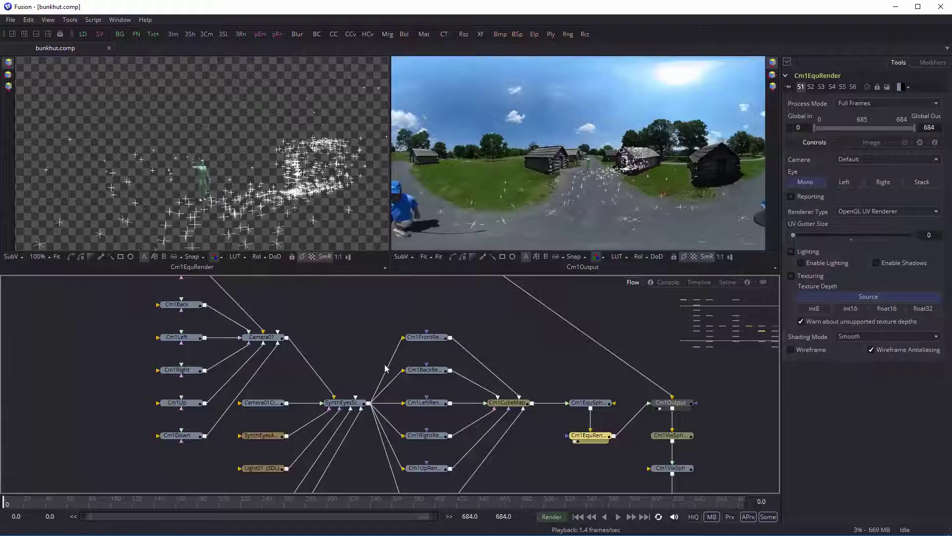
scroll(385, 368, down, 2)
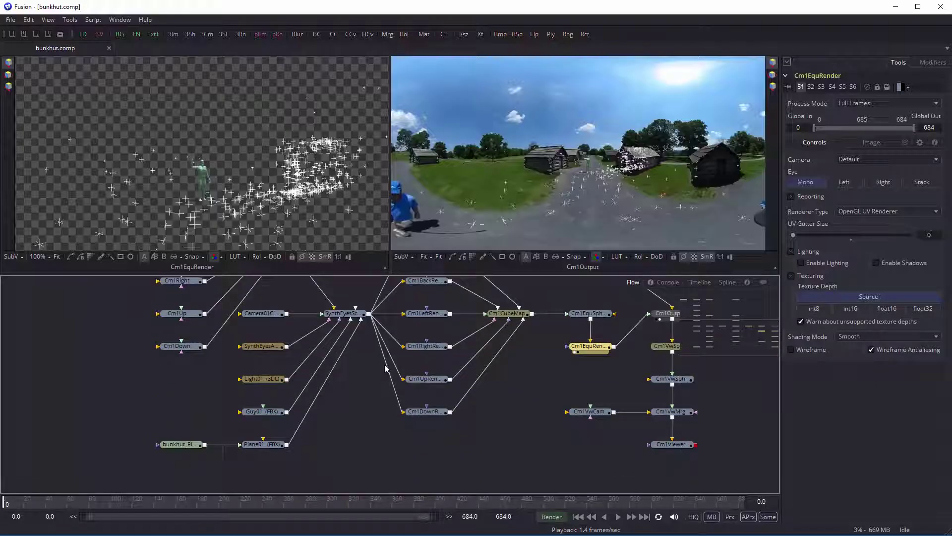
scroll(385, 368, down, 1)
scroll(501, 383, up, 1)
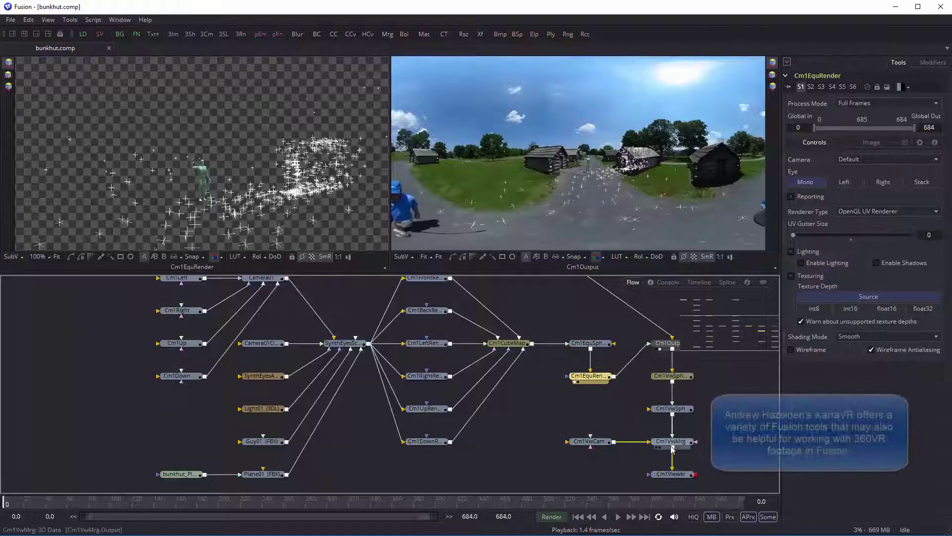
click(669, 474)
Step: View Cm1Viewer fitted, swing Cm1VwCam's Y rotation to 84.507, and move to frame 225
key(1)
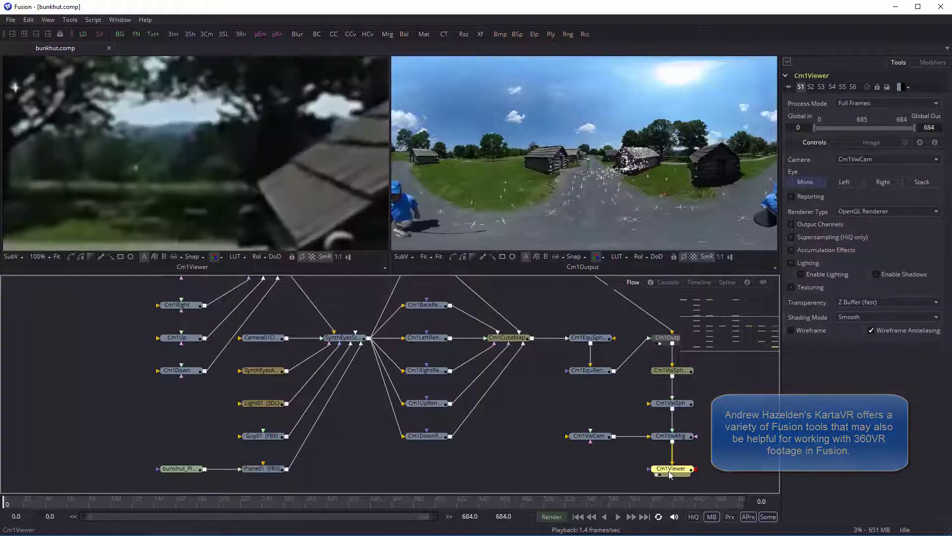
click(56, 258)
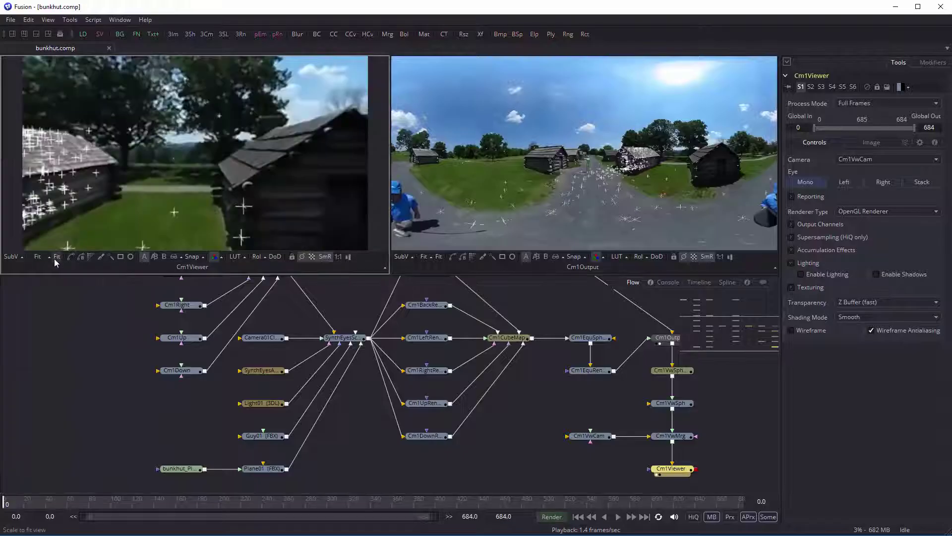
click(599, 438)
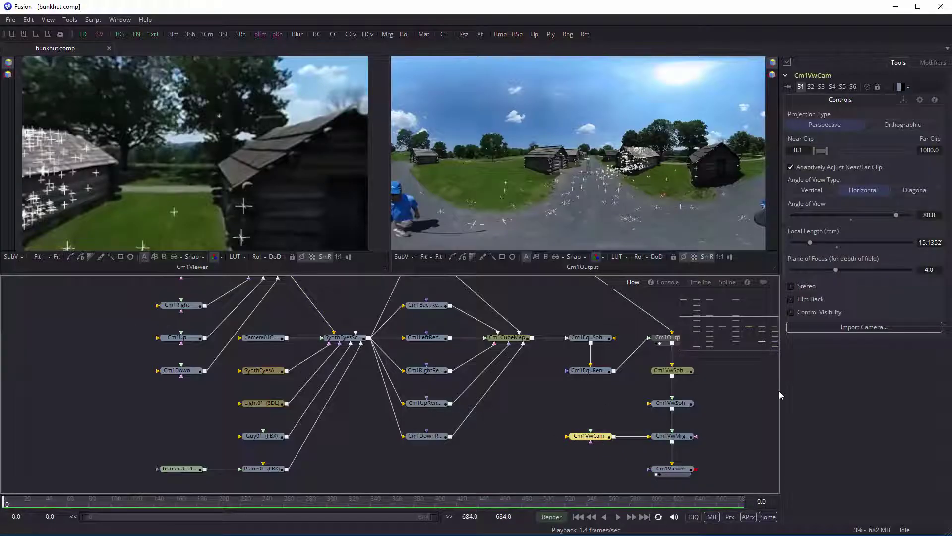
click(904, 99)
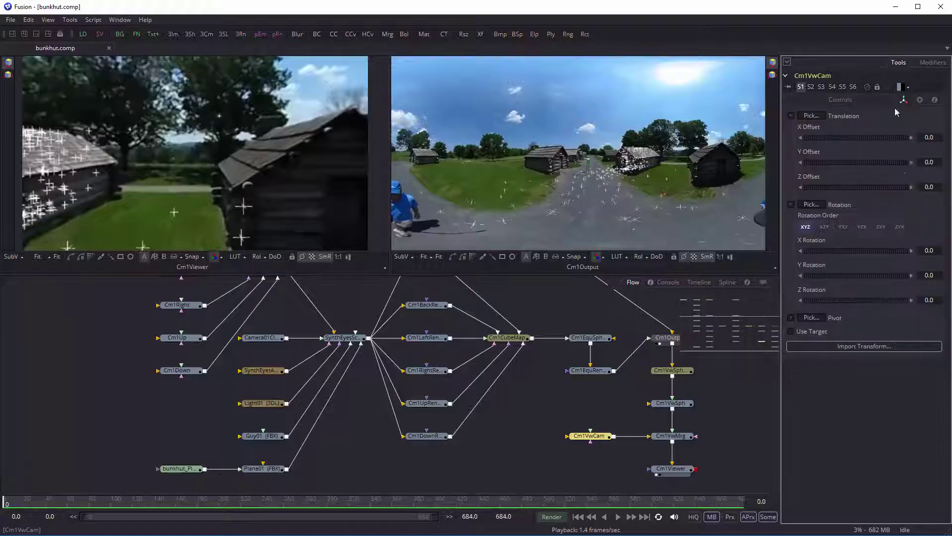
drag(843, 275, 852, 249)
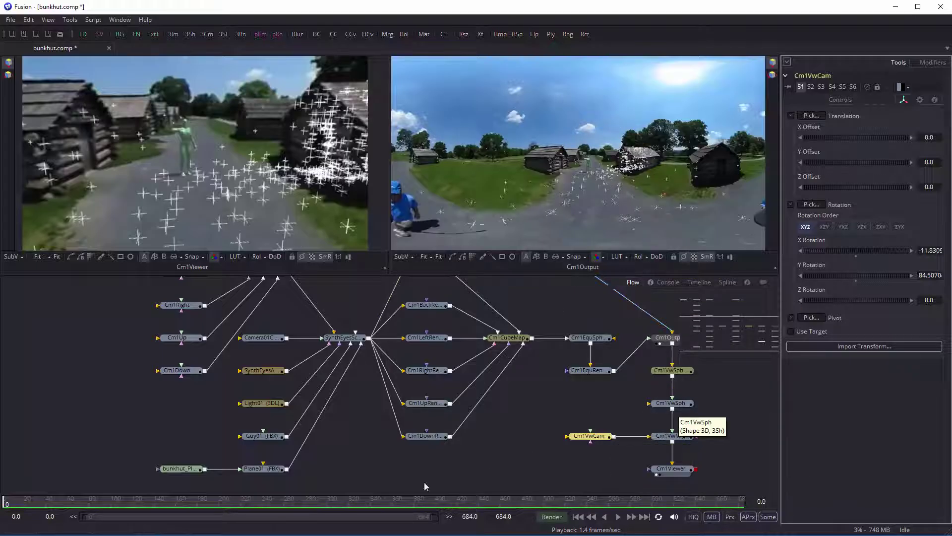
drag(221, 503, 247, 505)
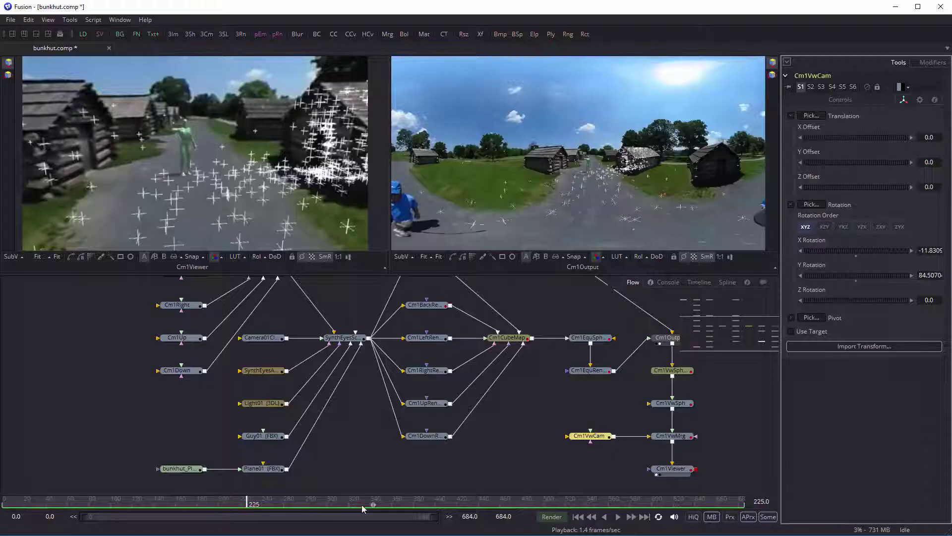
Step: At frame 467, turn Cm1VwCam's Y rotation down to 16.9 to frame the cabin's notice board
click(510, 503)
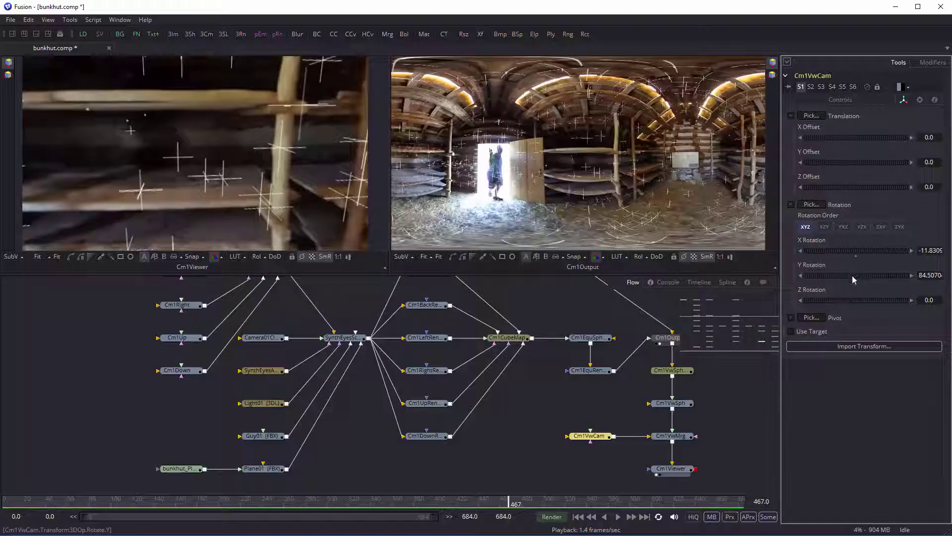
drag(852, 276, 834, 287)
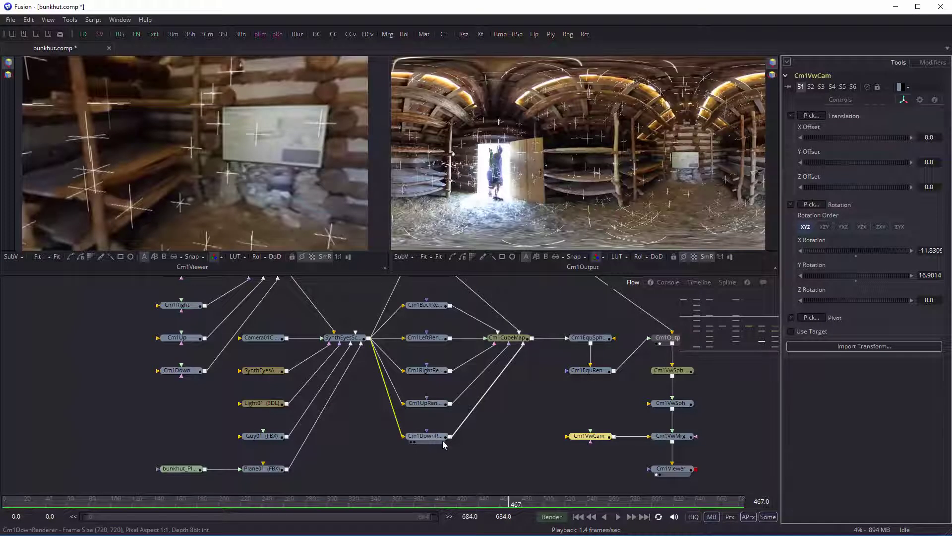
scroll(443, 445, up, 2)
scroll(443, 445, down, 2)
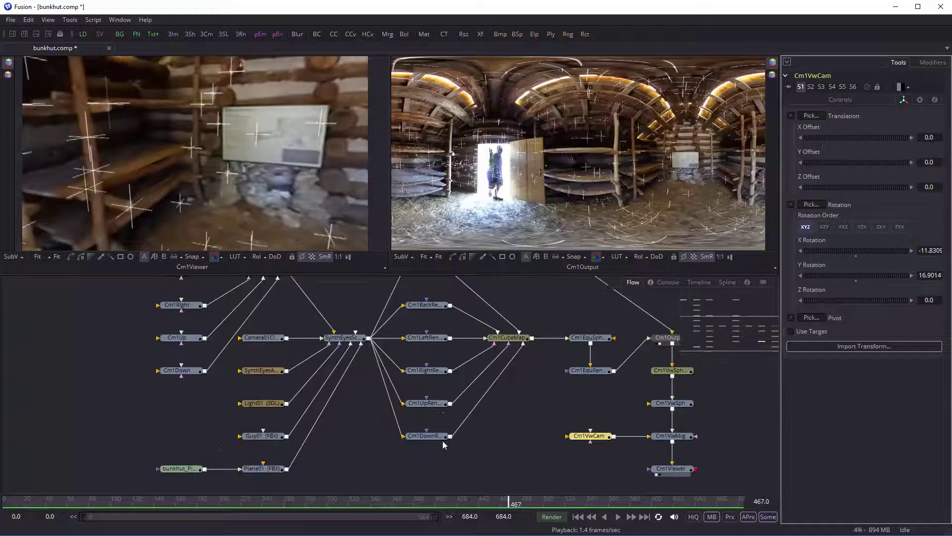
scroll(443, 445, up, 2)
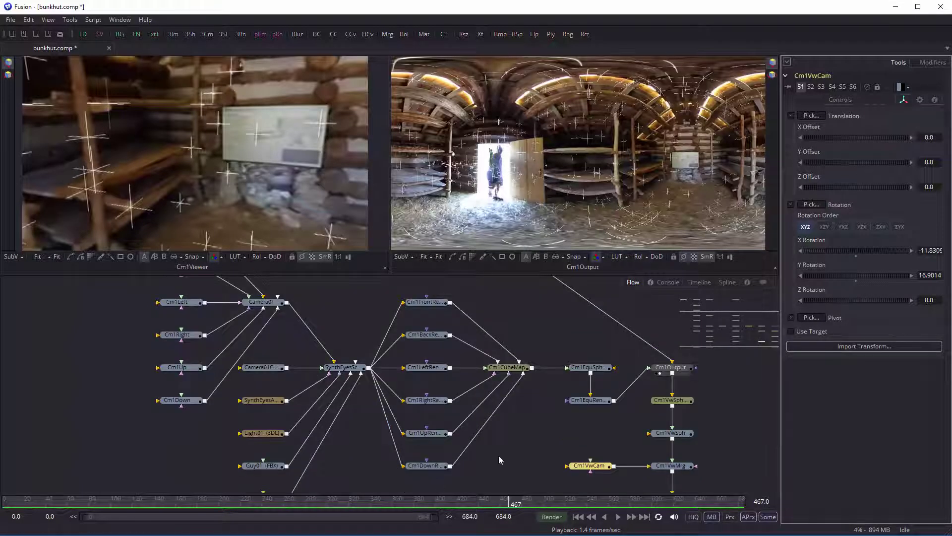
scroll(209, 388, up, 6)
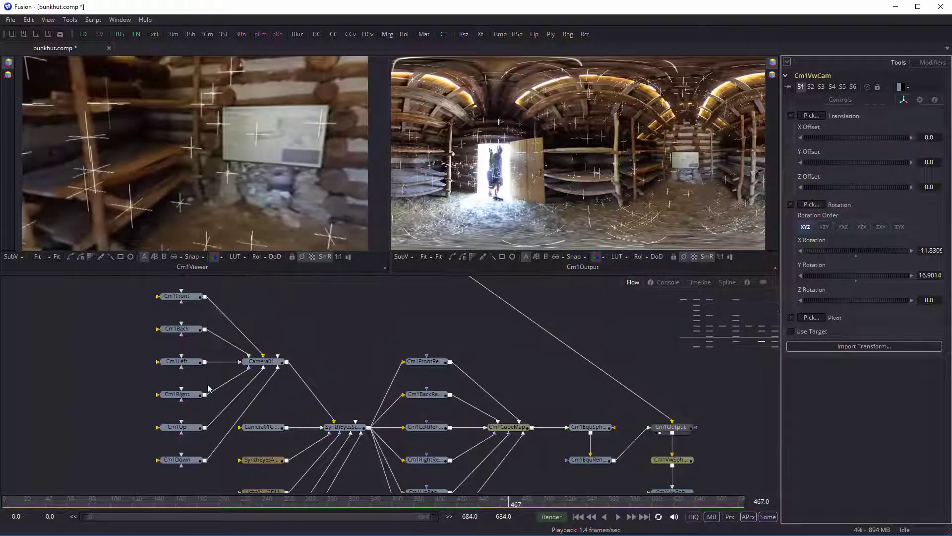
scroll(209, 387, down, 2)
scroll(401, 353, down, 2)
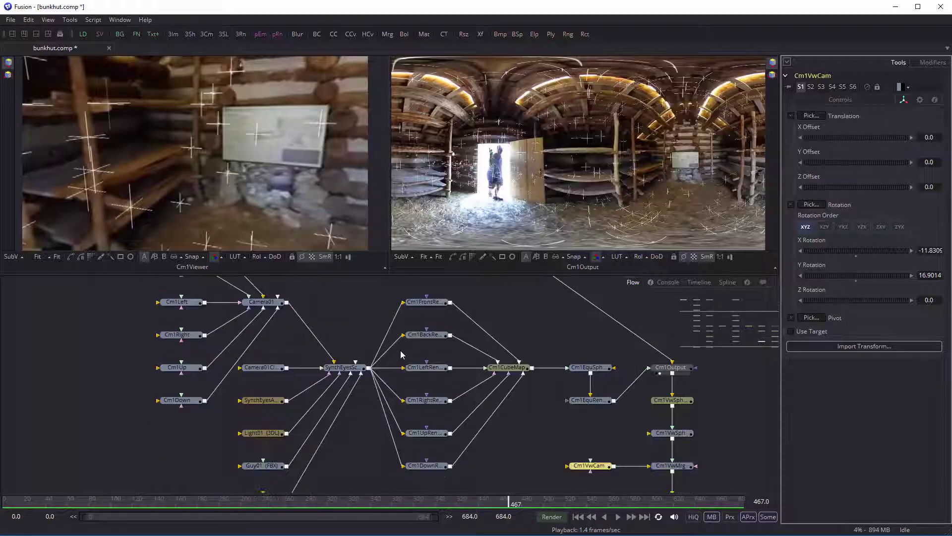